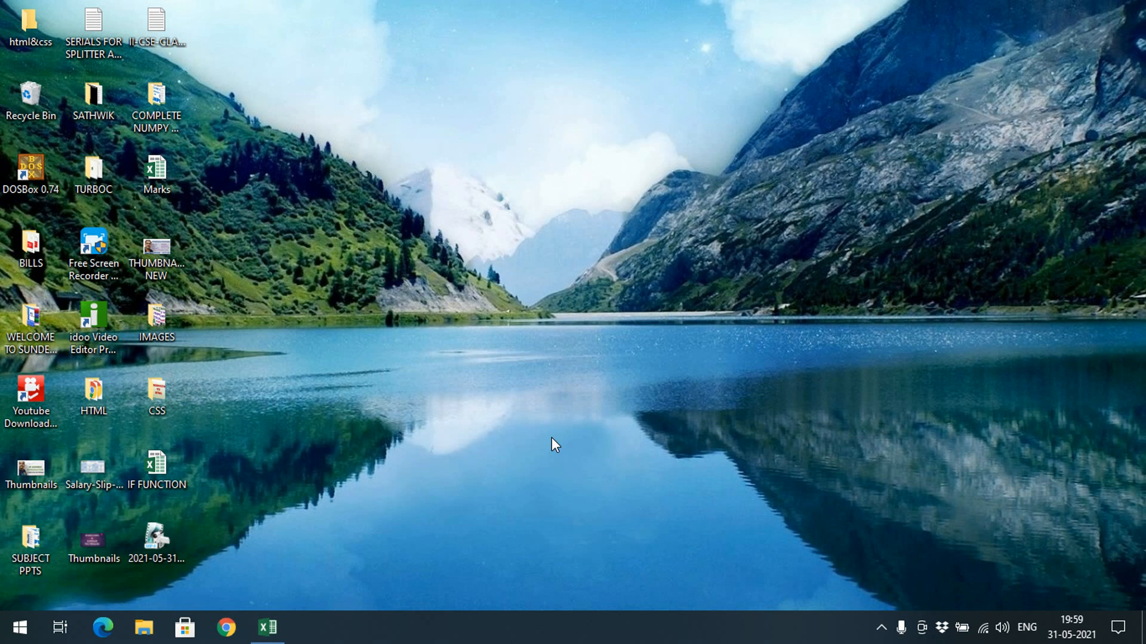
Switch to the IF FUNCTION workbook in Excel and enter 10 in cell D3 and 30 in cell E3.
{"action": "left_click", "coordinate": [279, 628]}
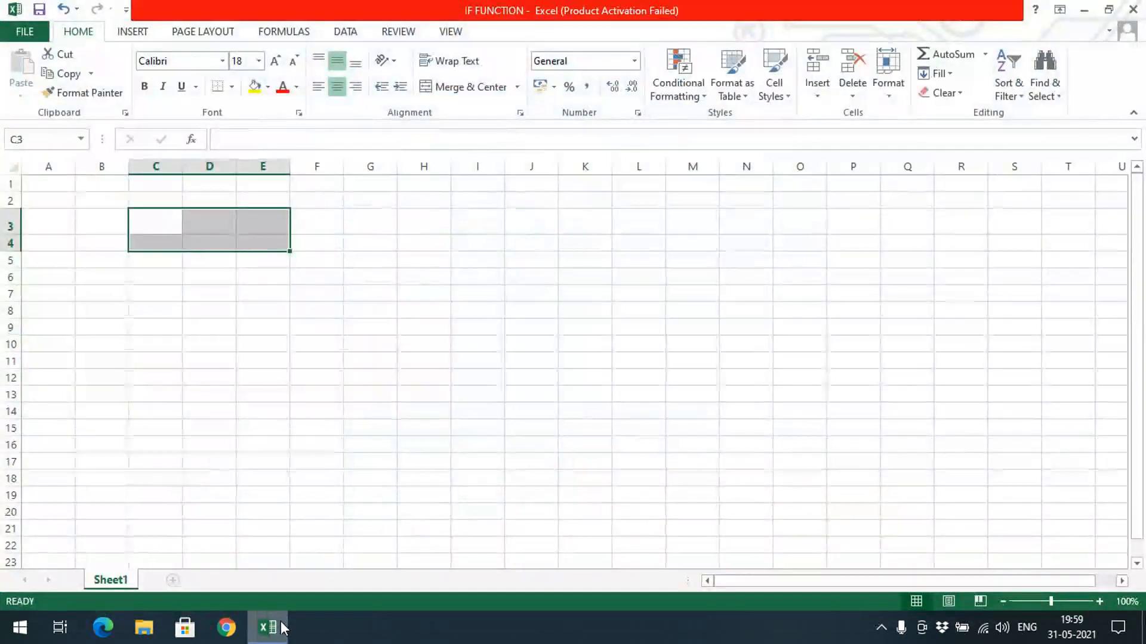
{"action": "left_click", "coordinate": [209, 425]}
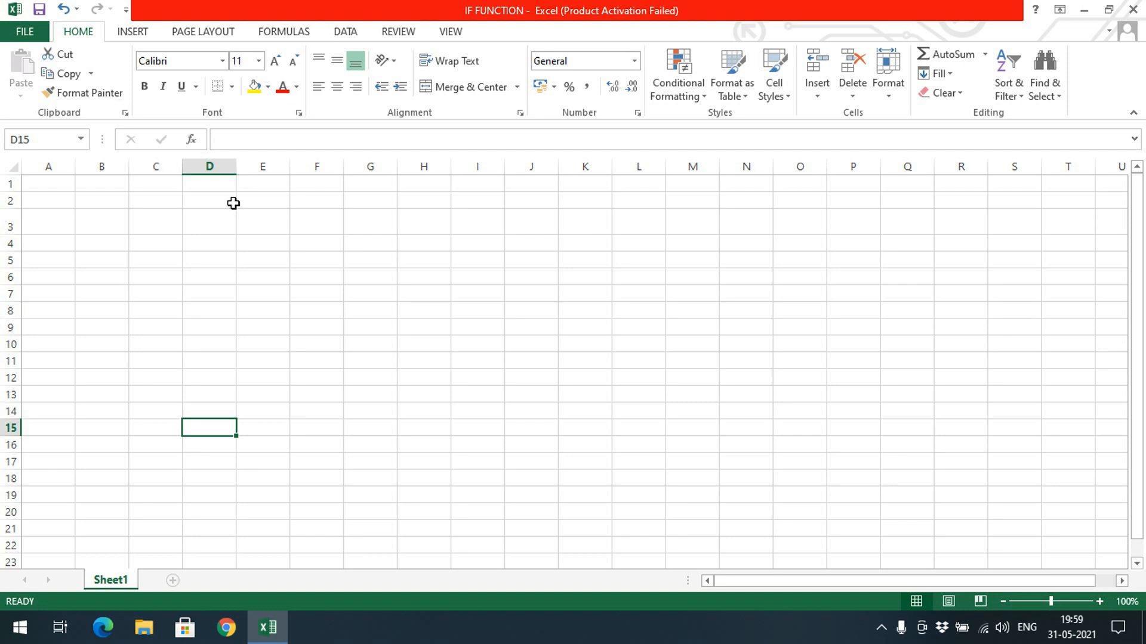
{"action": "left_click", "coordinate": [229, 222]}
{"action": "type", "text": "10"}
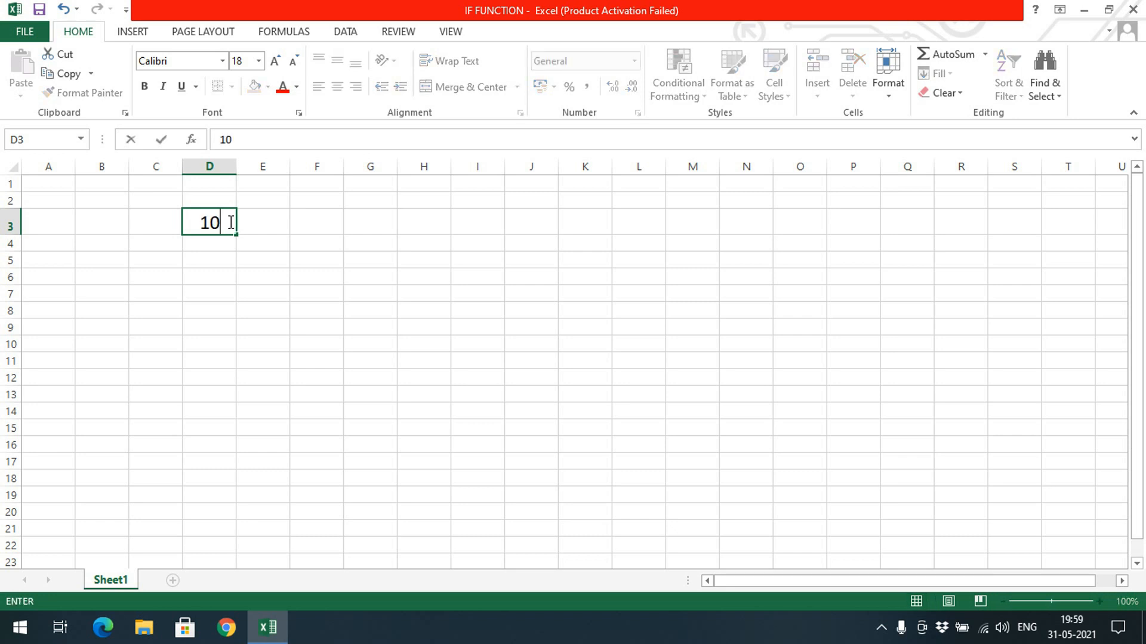
{"action": "key", "text": "Tab"}
{"action": "type", "text": "30"}
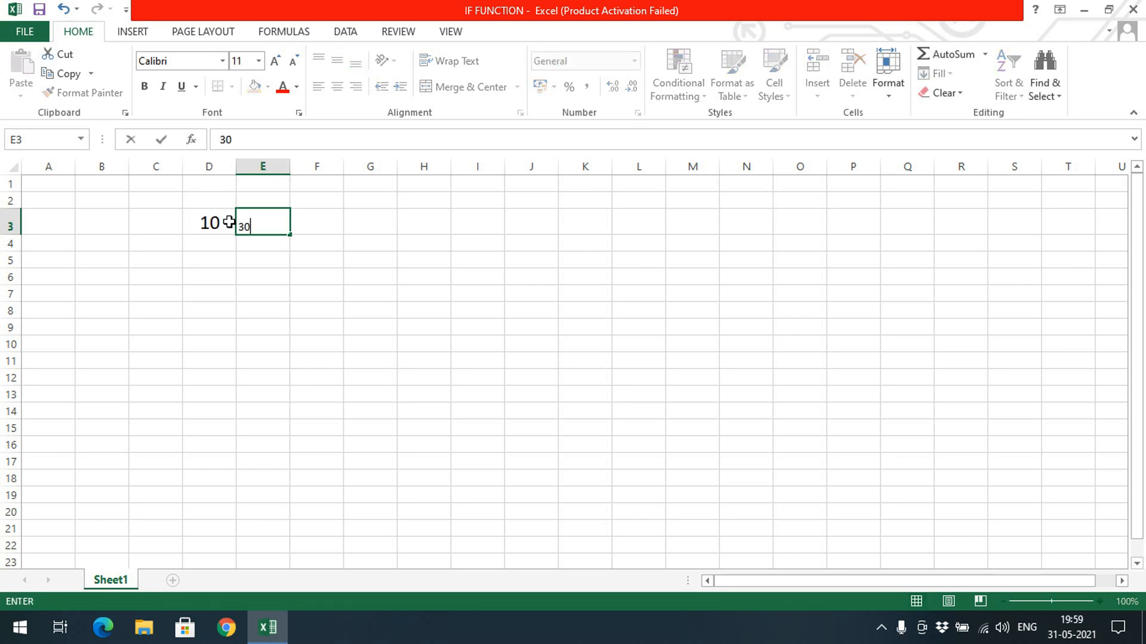
{"action": "key", "text": "Return"}
Copy the formatting of cell D3 onto cell E3 with Format Painter.
{"action": "left_click", "coordinate": [218, 225]}
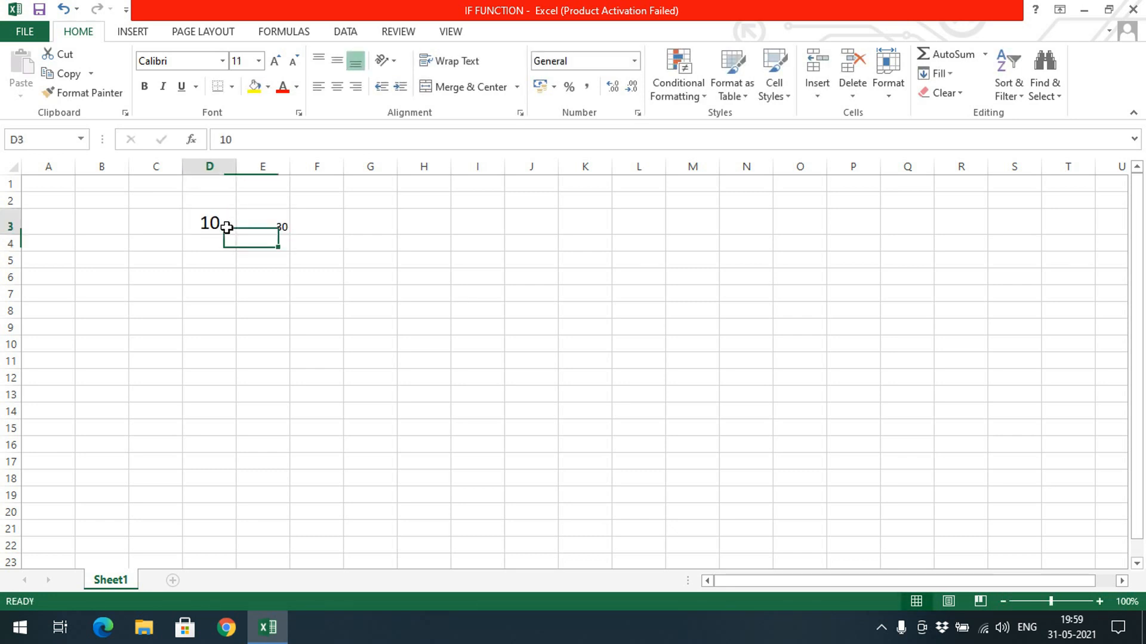
{"action": "left_click", "coordinate": [60, 95]}
{"action": "left_click", "coordinate": [257, 222]}
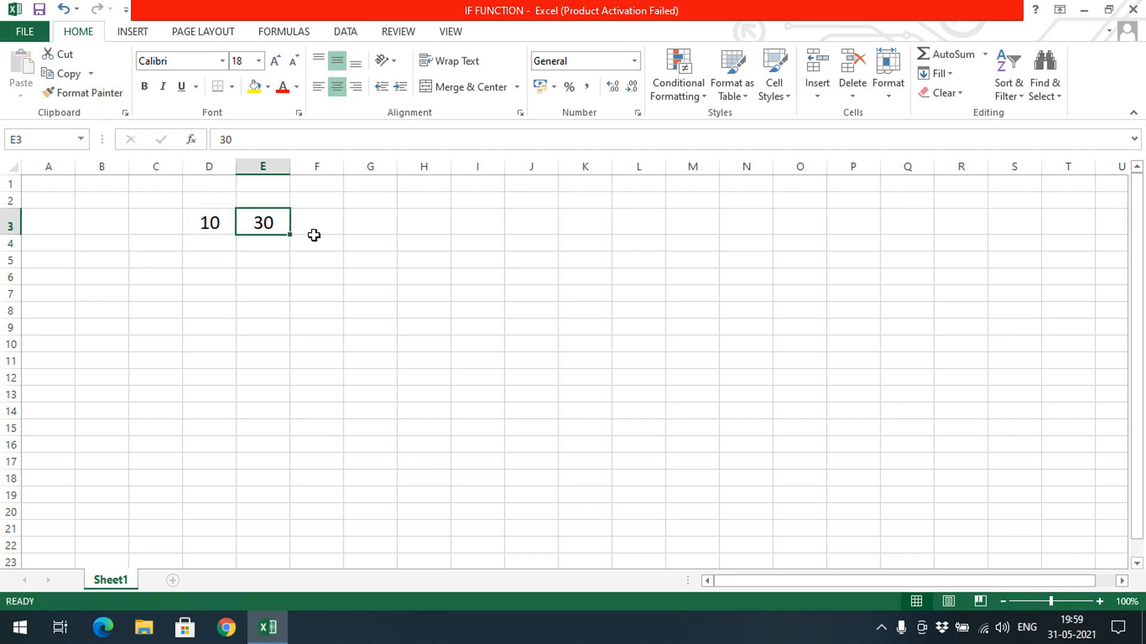
Enter the comparison formula =D3<E3 in cell G3.
{"action": "left_click", "coordinate": [312, 239]}
{"action": "left_click", "coordinate": [322, 221]}
{"action": "left_click", "coordinate": [352, 225]}
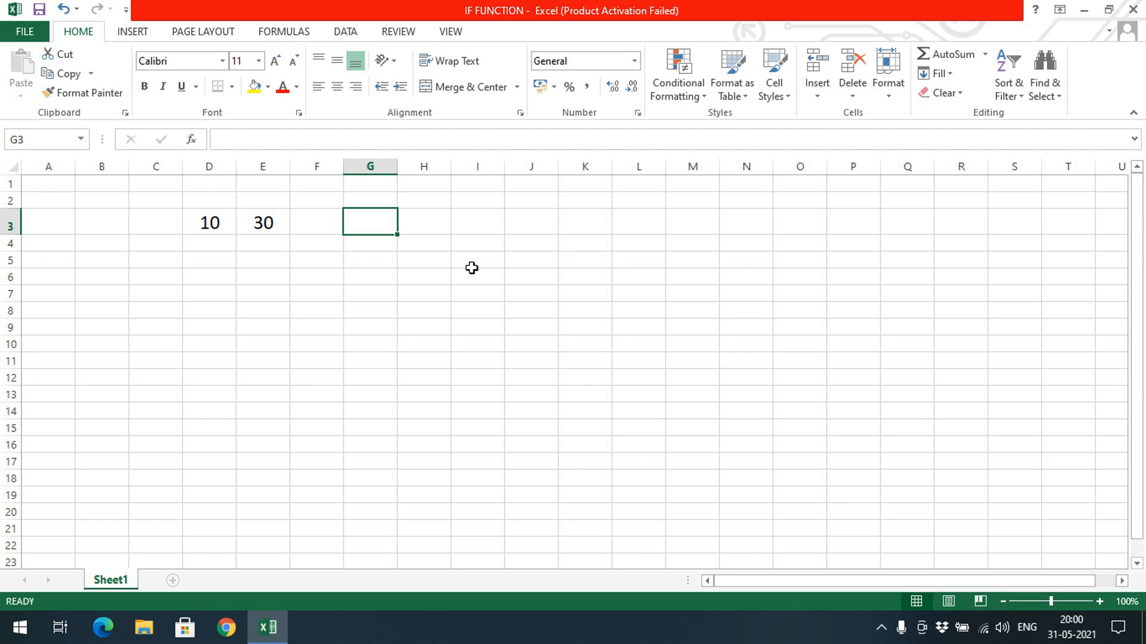
{"action": "type", "text": "="}
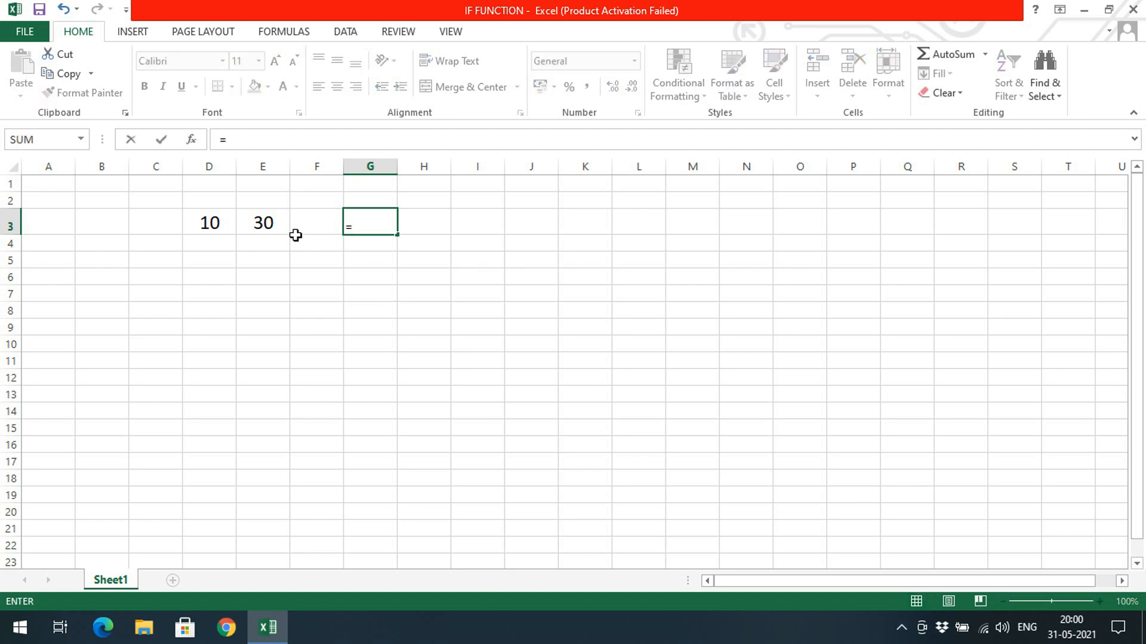
{"action": "left_click", "coordinate": [221, 213]}
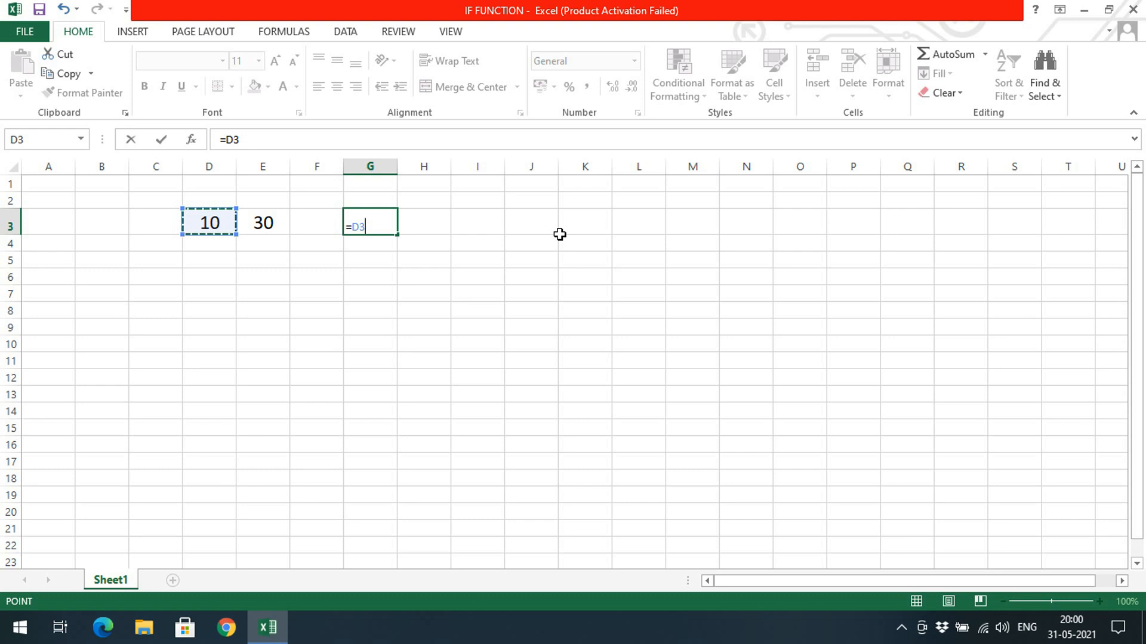
{"action": "type", "text": "<"}
{"action": "left_click", "coordinate": [276, 226]}
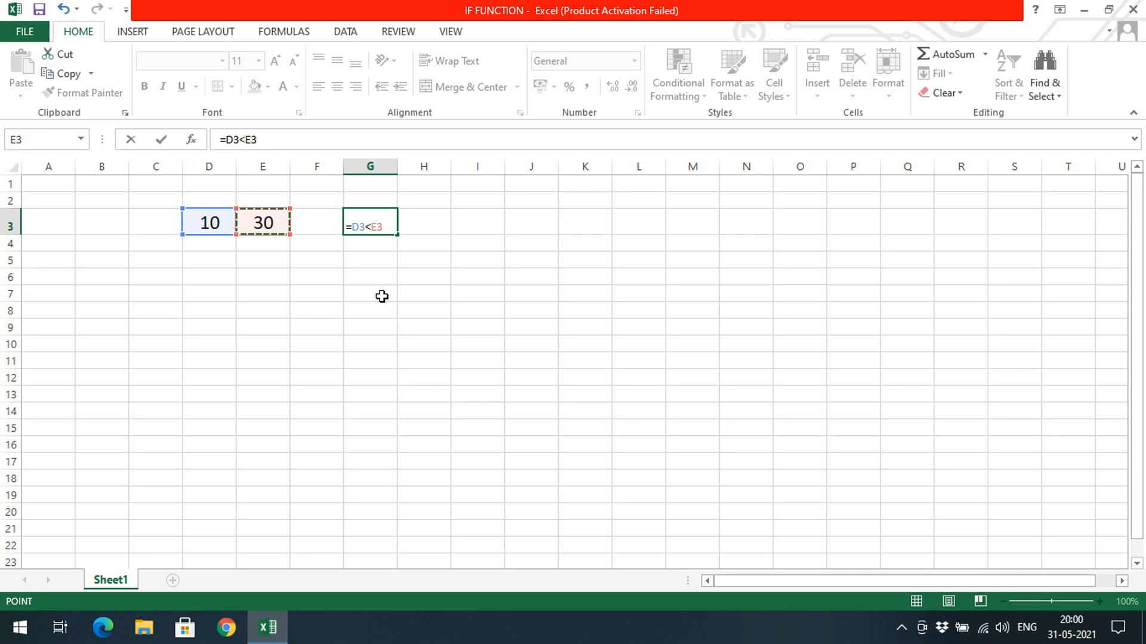
{"action": "key", "text": "Return"}
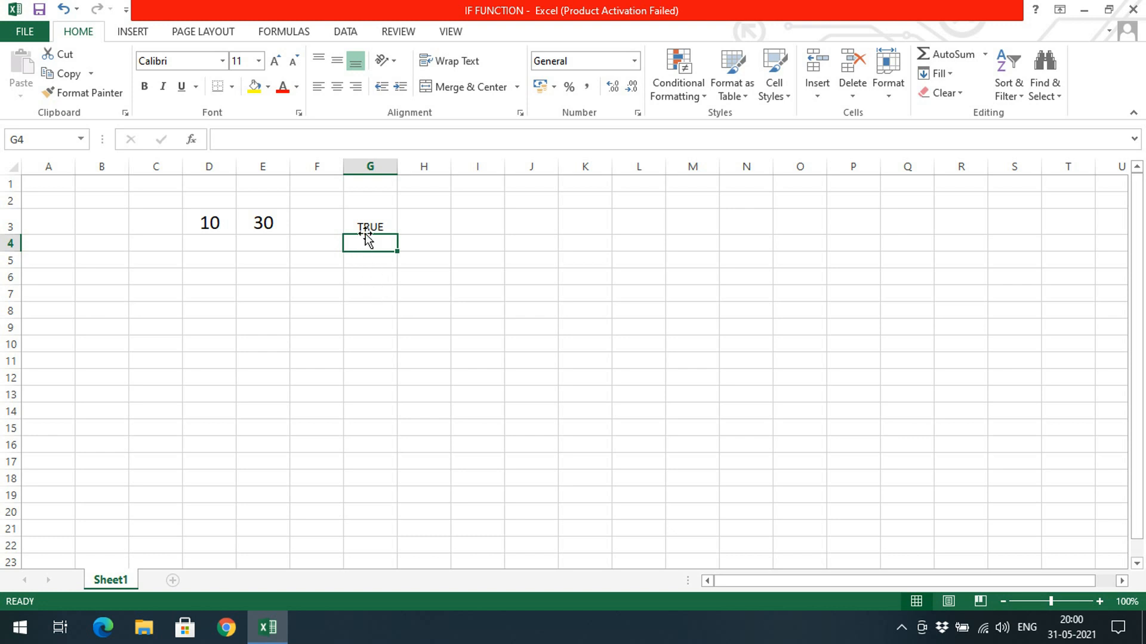
Increase the font size of the comparison result in cell G3 to 18.
{"action": "left_click", "coordinate": [374, 216]}
{"action": "left_click", "coordinate": [278, 64]}
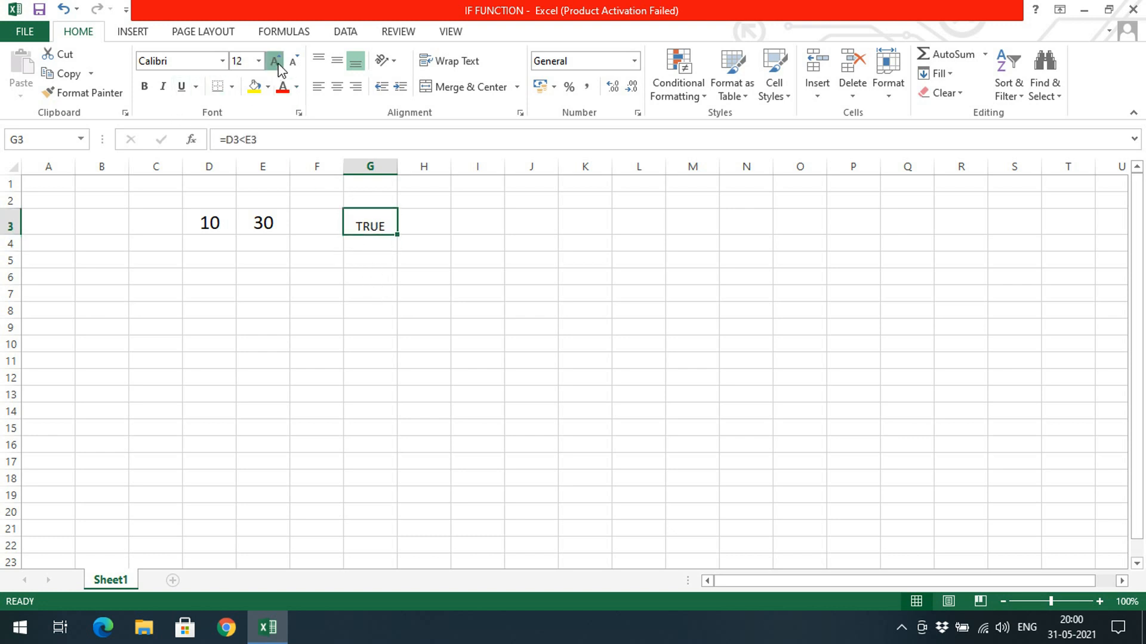
{"action": "left_click", "coordinate": [278, 63]}
{"action": "left_click", "coordinate": [279, 63]}
{"action": "left_click", "coordinate": [278, 63]}
{"action": "left_click", "coordinate": [228, 216]}
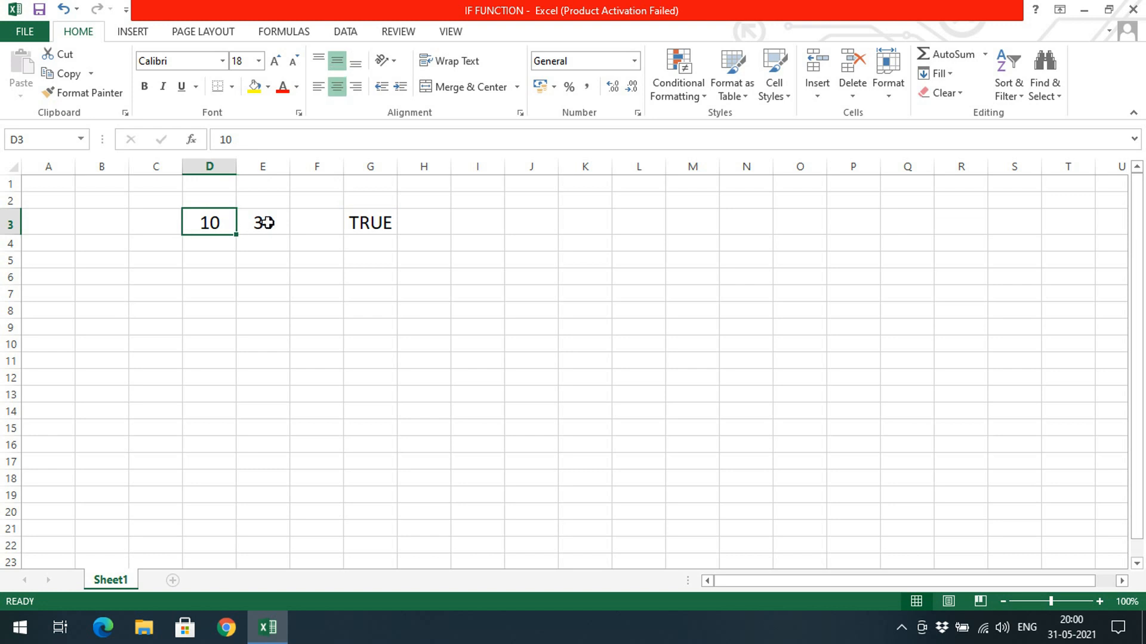
{"action": "left_click", "coordinate": [378, 220]}
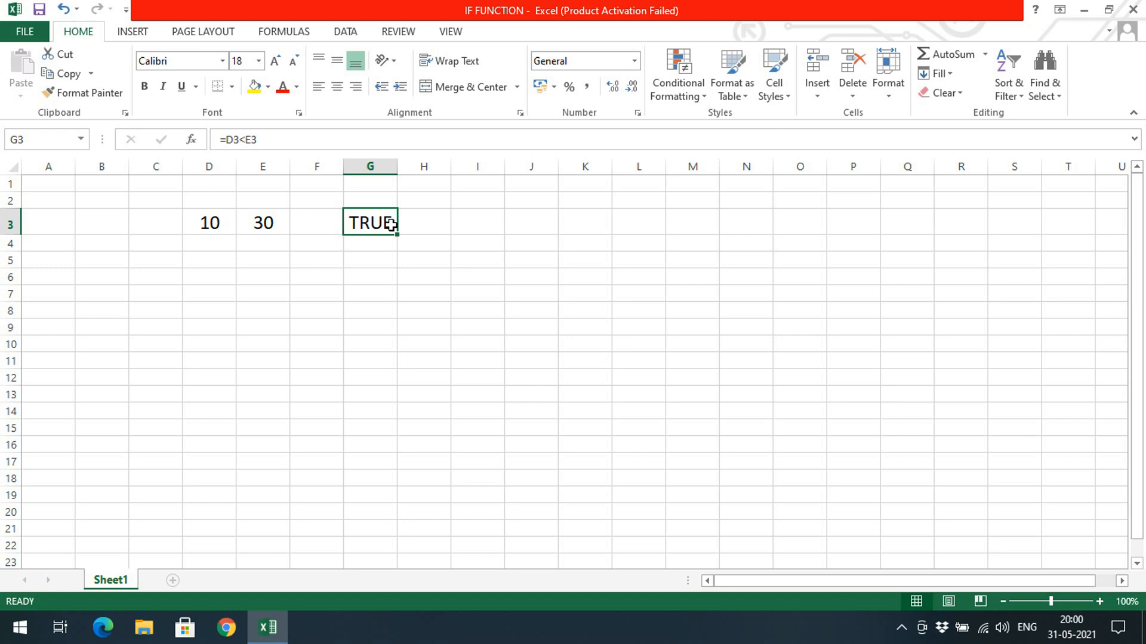
Change the value in cell D3 to 50.
{"action": "left_click", "coordinate": [229, 221]}
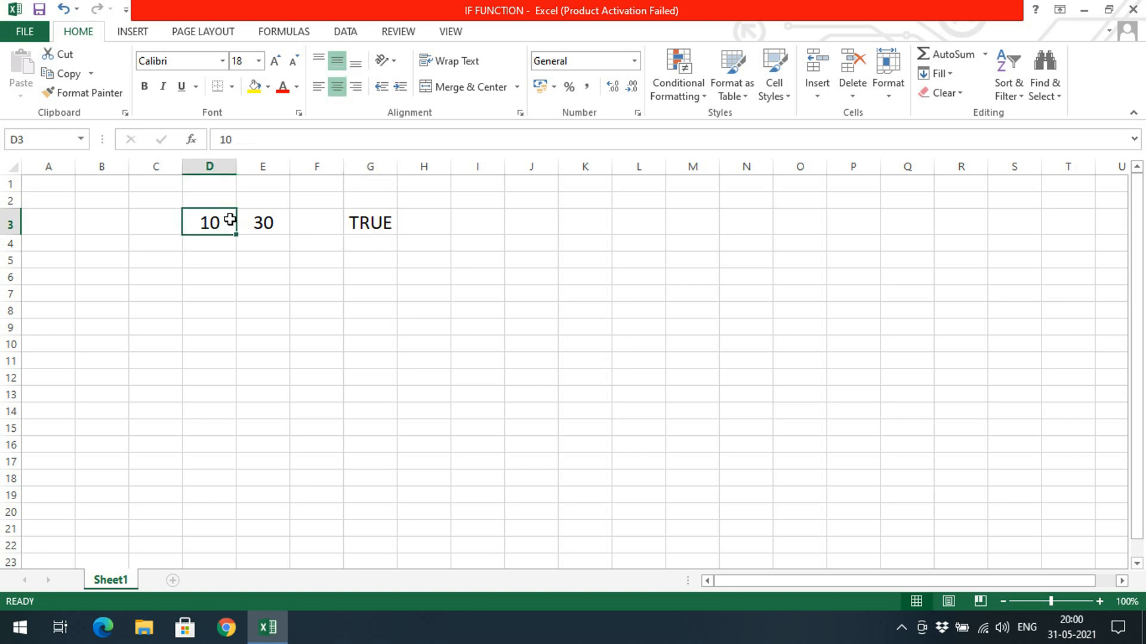
{"action": "type", "text": "50"}
{"action": "key", "text": "Return"}
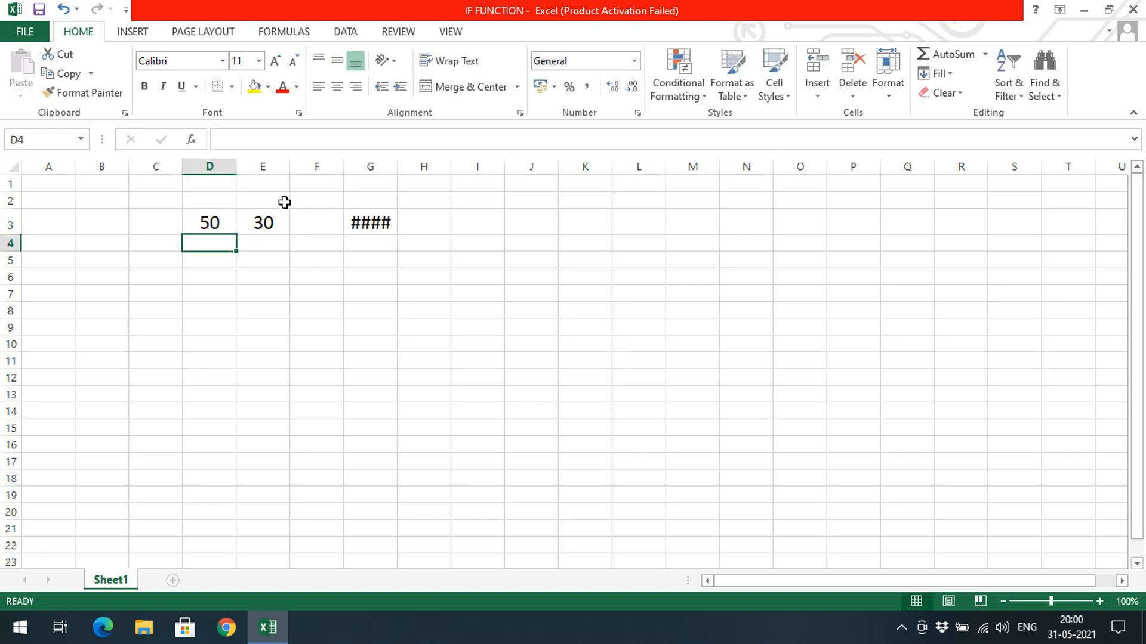
Auto-fit column G to its content and widen it slightly further.
{"action": "left_click", "coordinate": [358, 216]}
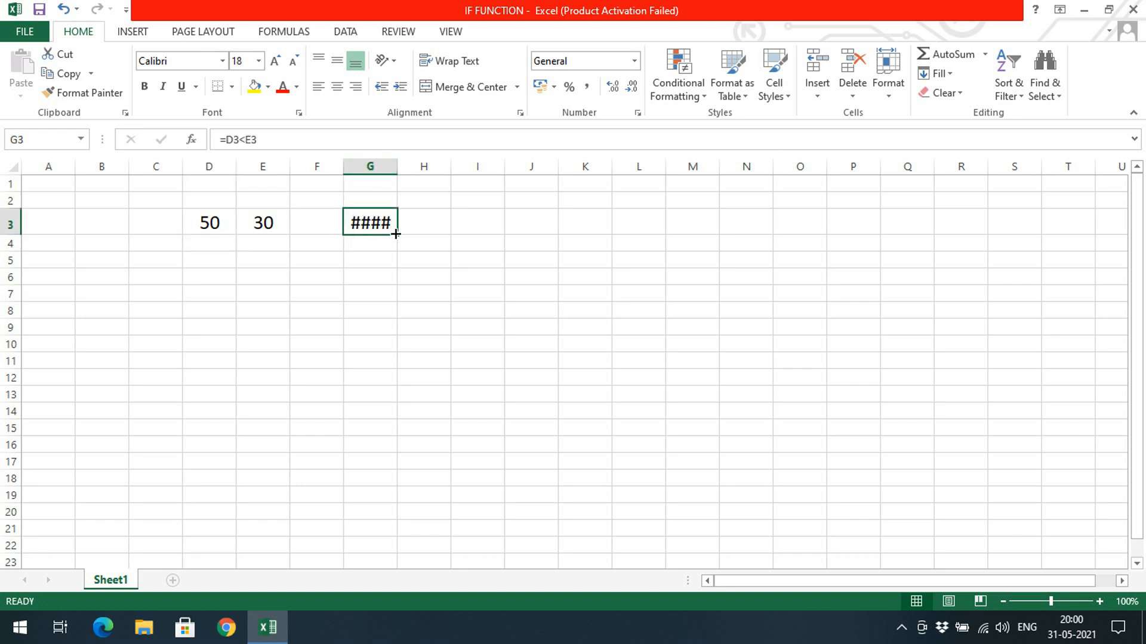
{"action": "double_click", "coordinate": [397, 167]}
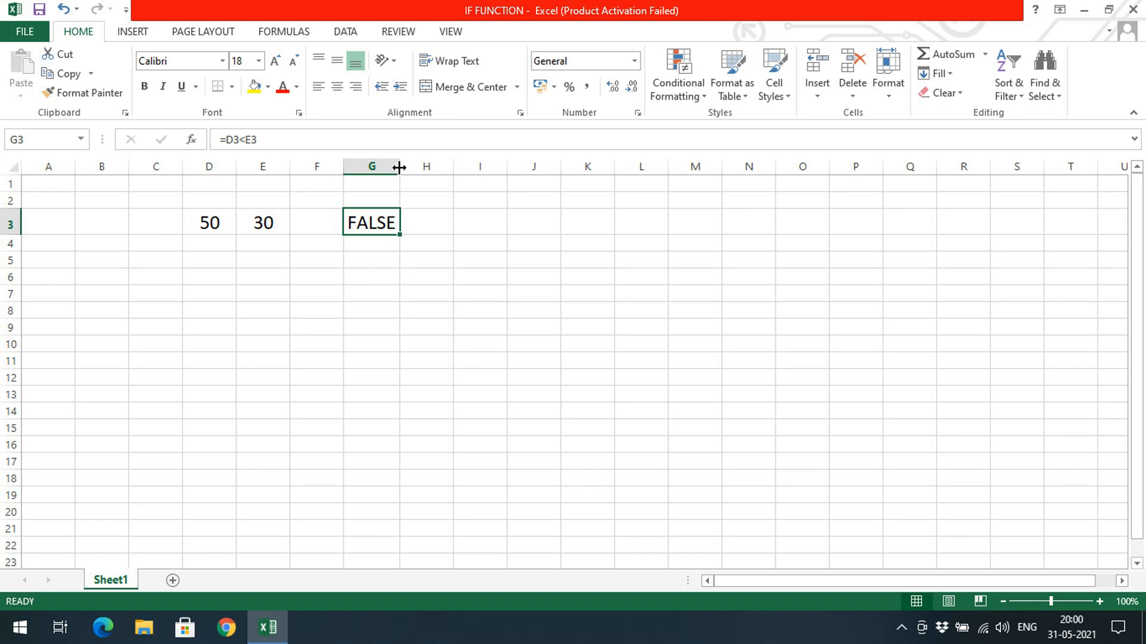
{"action": "left_click_drag", "start_coordinate": [399, 167], "coordinate": [417, 166]}
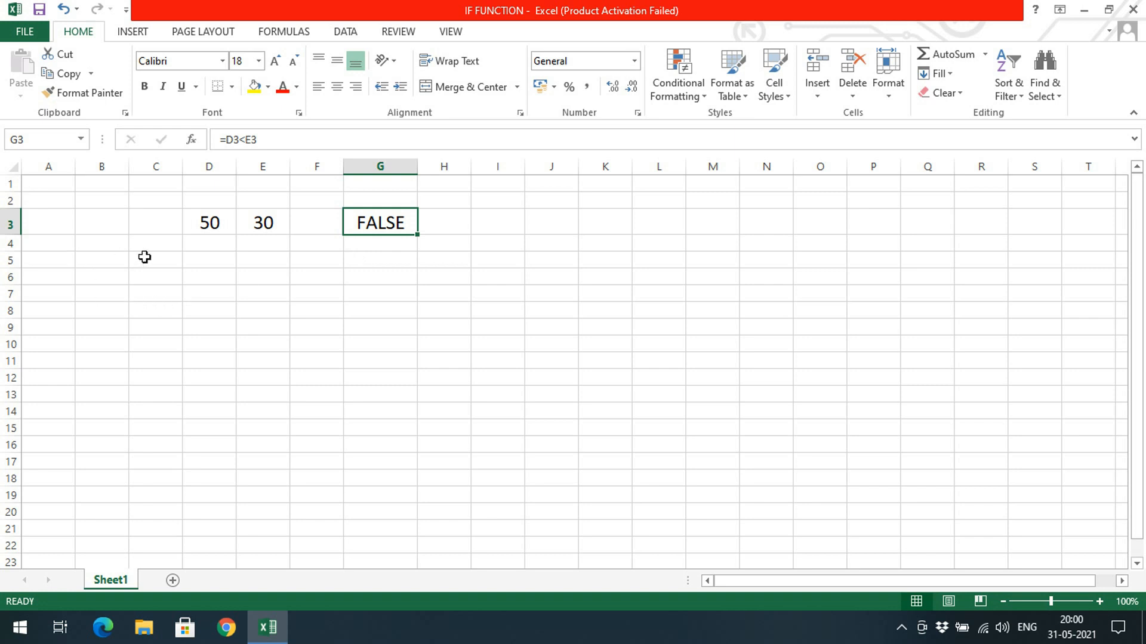
Enter the label AGE in cell D5.
{"action": "left_click", "coordinate": [339, 250]}
{"action": "left_click", "coordinate": [352, 246]}
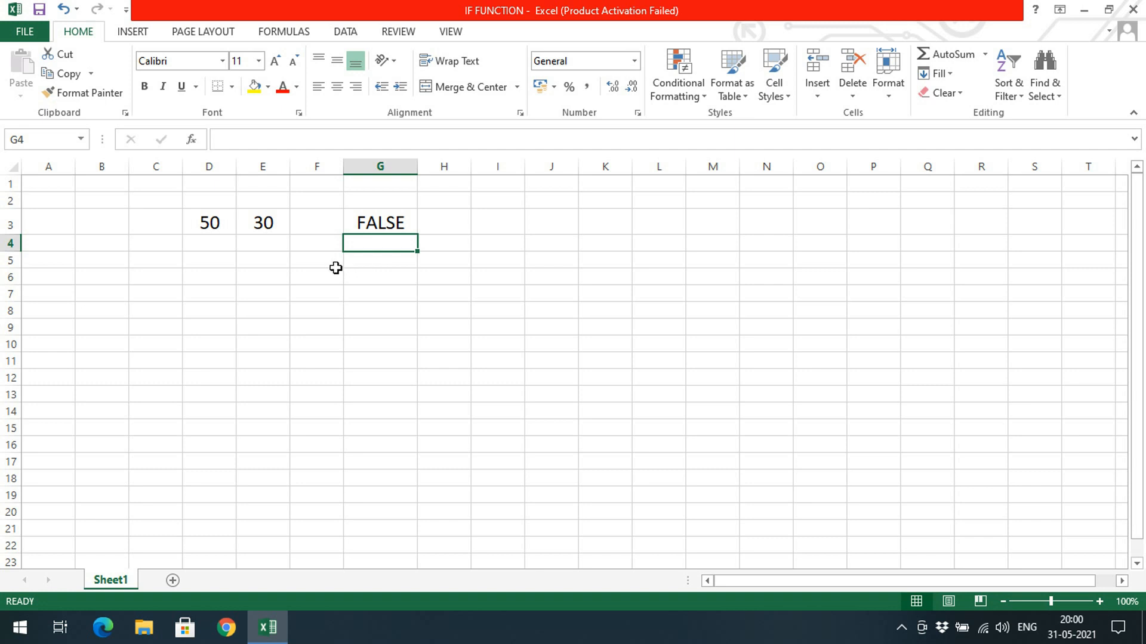
{"action": "left_click", "coordinate": [234, 260]}
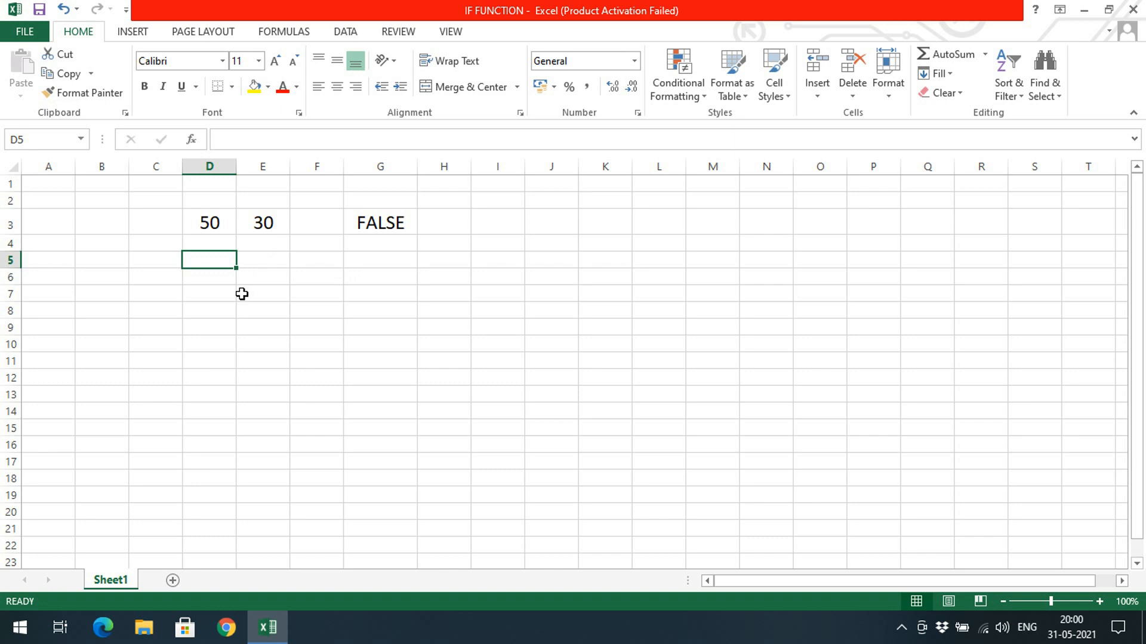
{"action": "type", "text": "AGE"}
{"action": "left_click", "coordinate": [259, 260]}
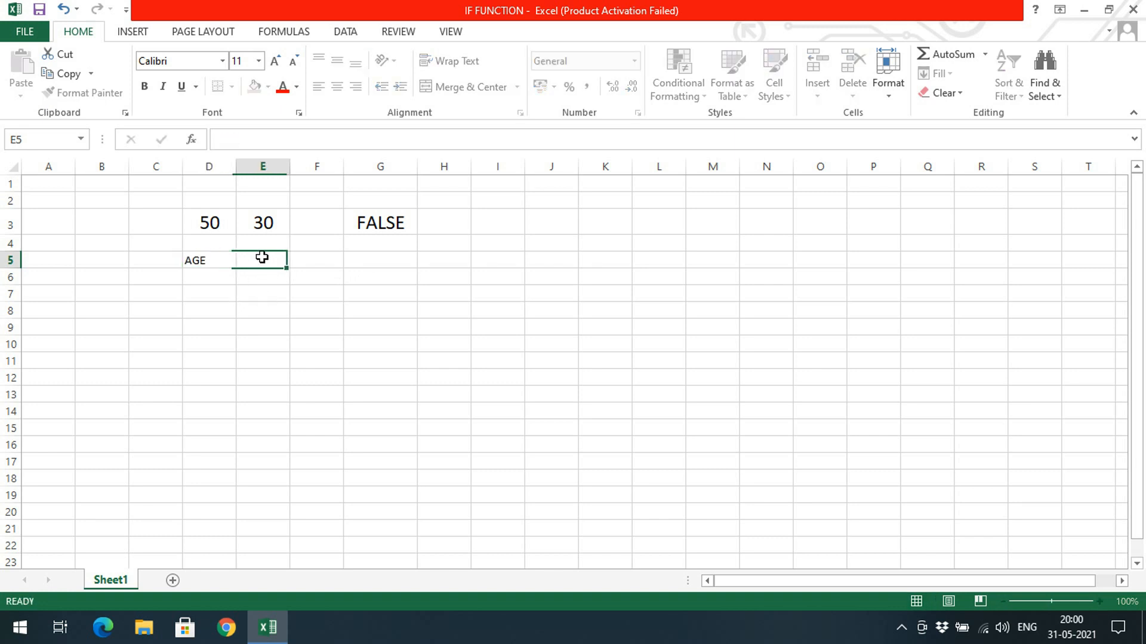
Begin an IF formula in cell G5 with the logical test E5>=18.
{"action": "left_click", "coordinate": [406, 256]}
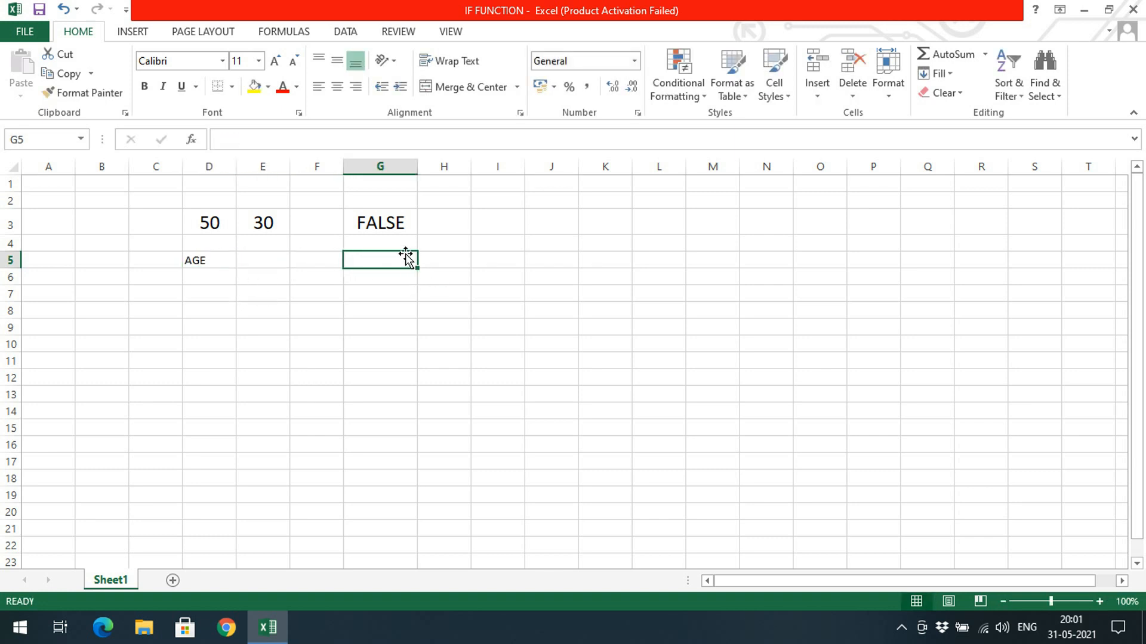
{"action": "type", "text": "="}
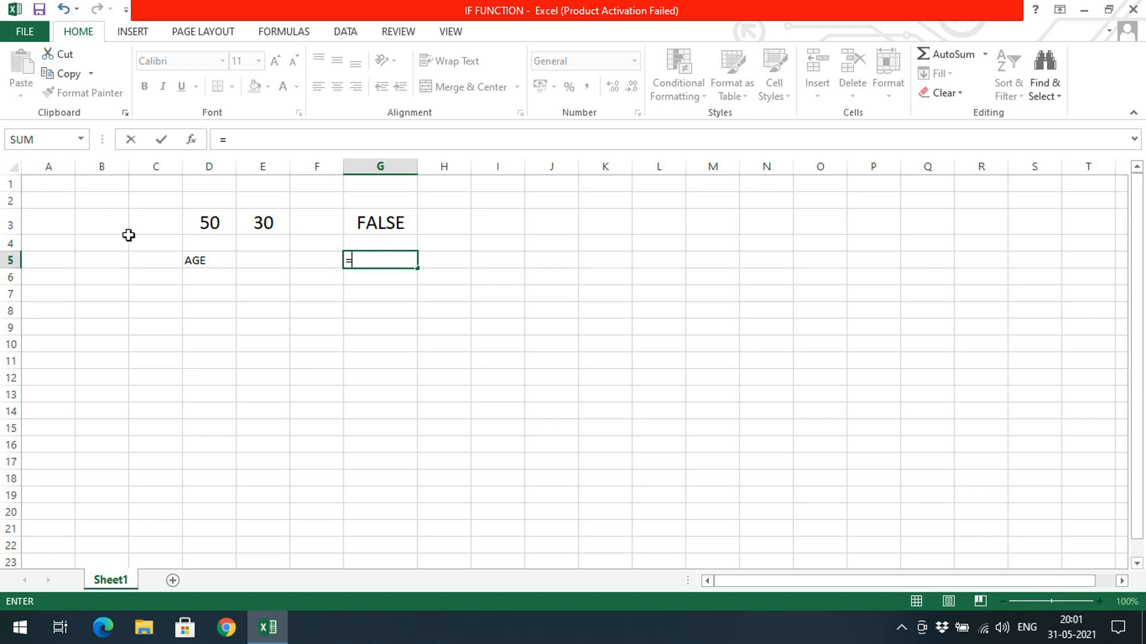
{"action": "left_click", "coordinate": [247, 257]}
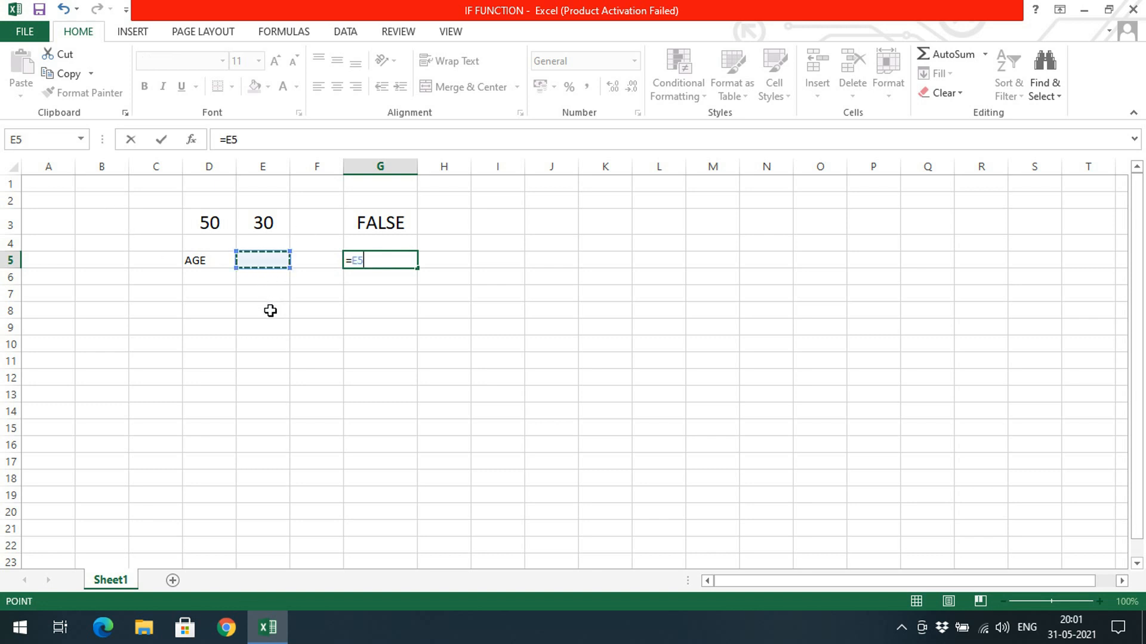
{"action": "key", "text": "BackSpace"}
{"action": "key", "text": "BackSpace"}
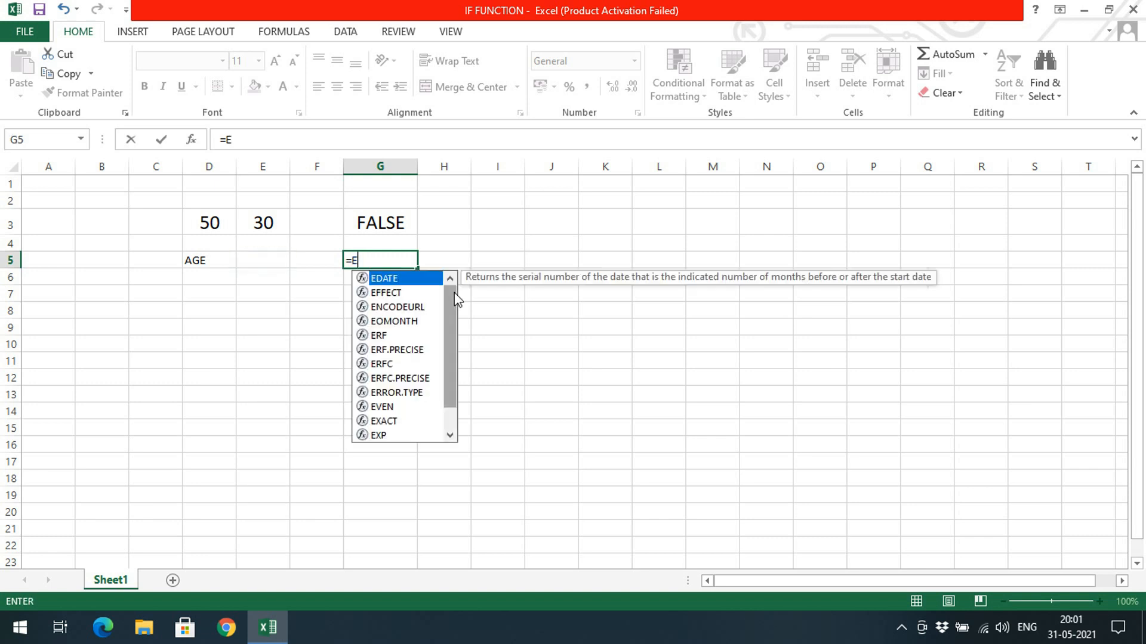
{"action": "type", "text": "IF"}
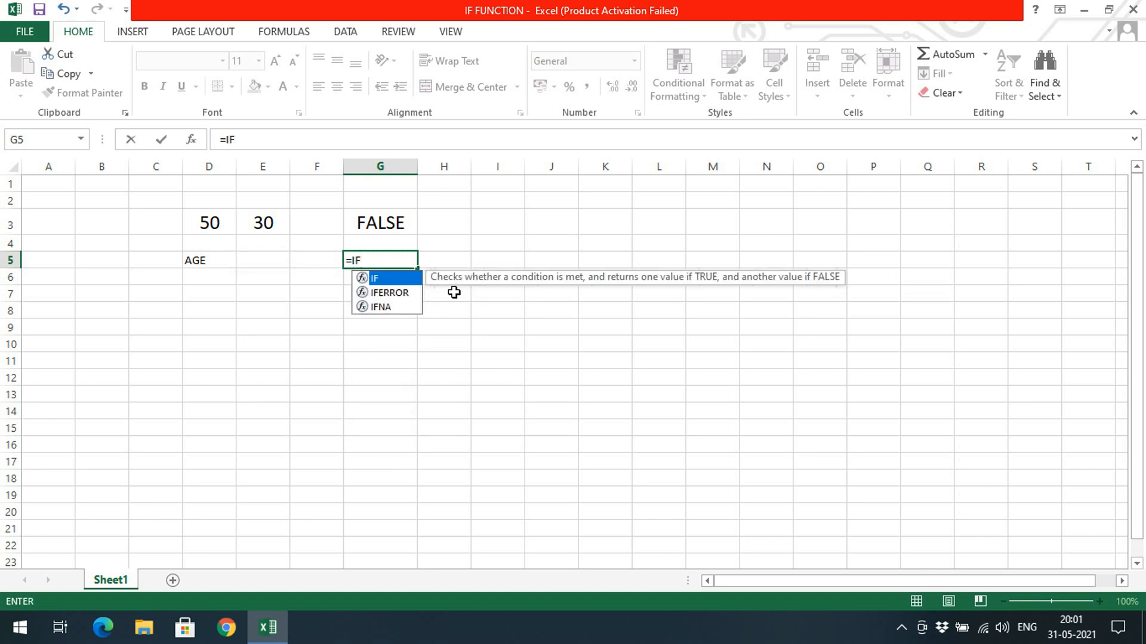
{"action": "type", "text": "("}
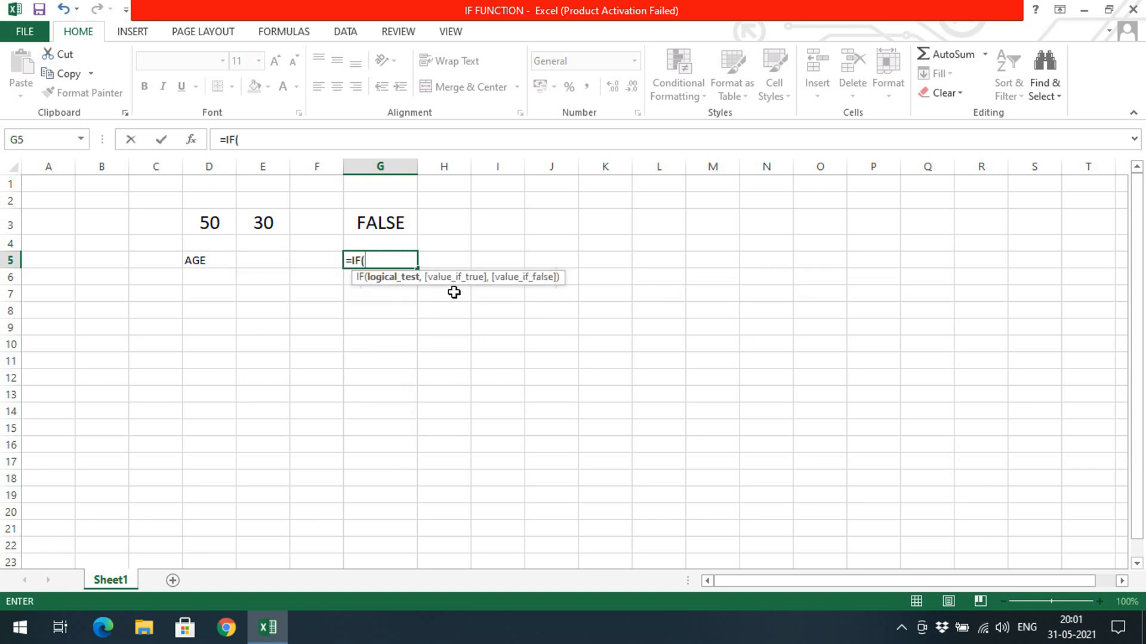
{"action": "left_click", "coordinate": [273, 261]}
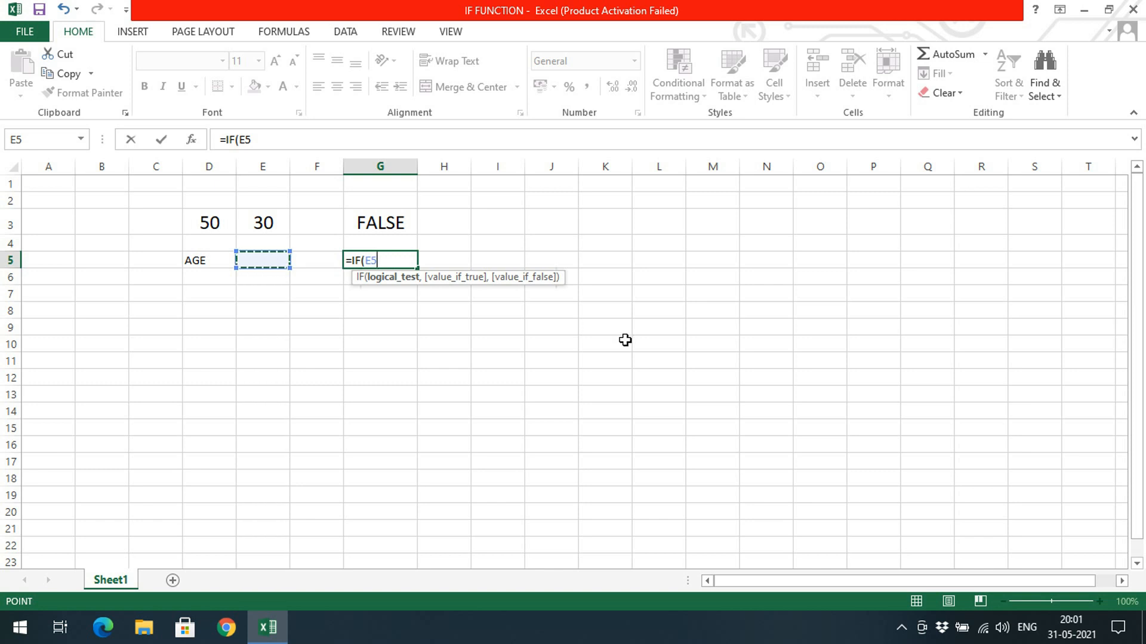
{"action": "type", "text": ">=18"}
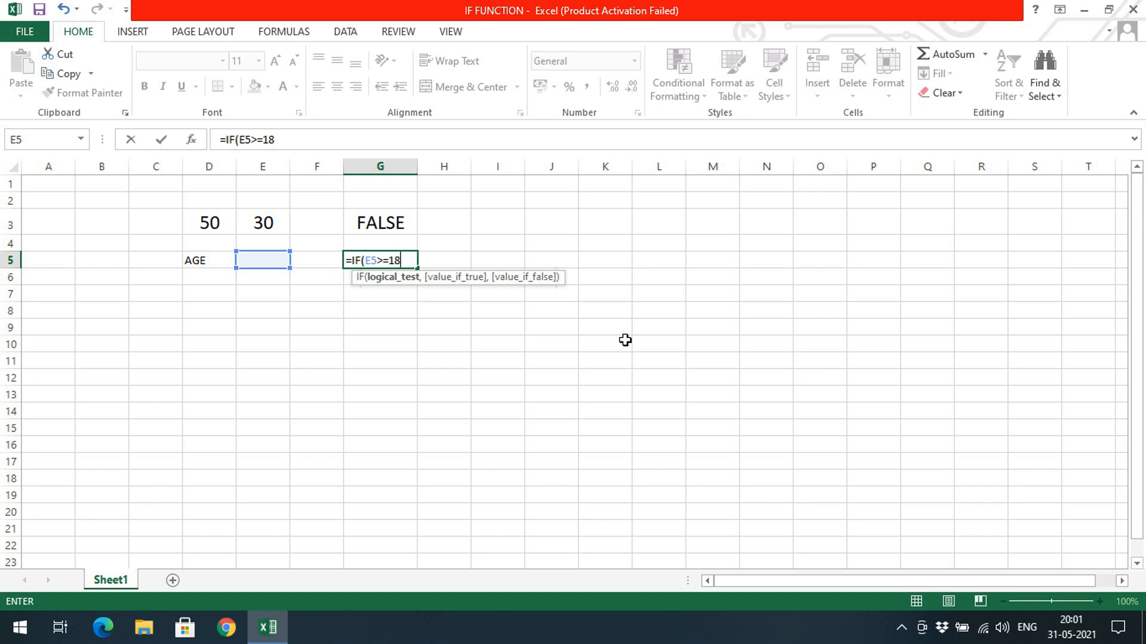
{"action": "type", "text": ","}
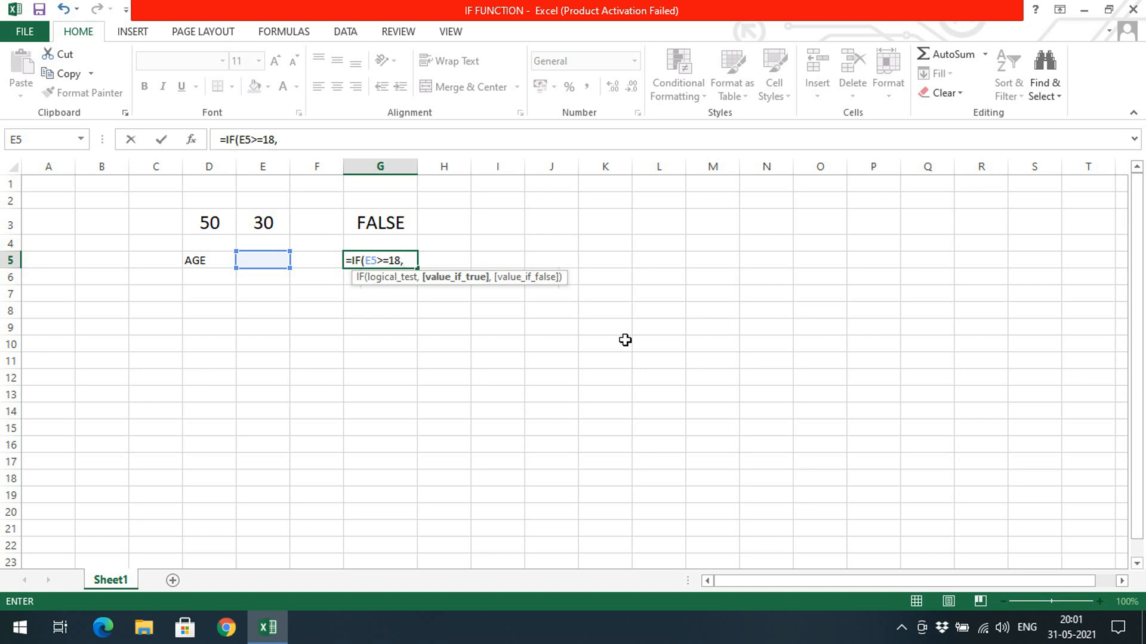
Complete the IF formula in G5 with "ELIGIBLE" as the true value and "NOT ELIGIBLE" as the false value.
{"action": "type", "text": "\"ELIGIBLE"}
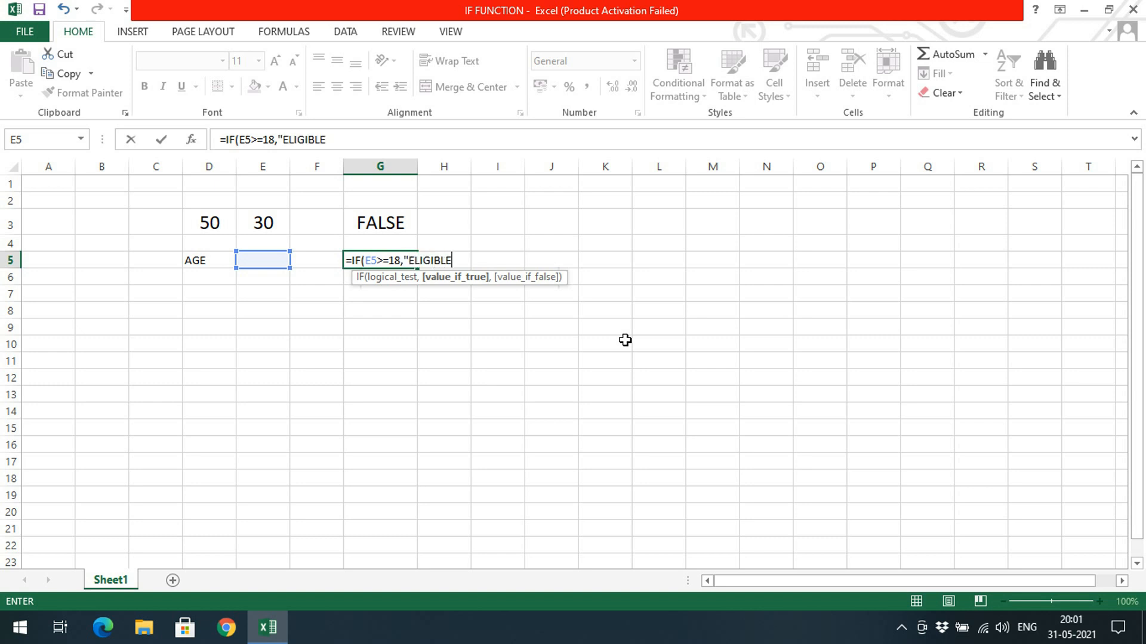
{"action": "type", "text": "\","}
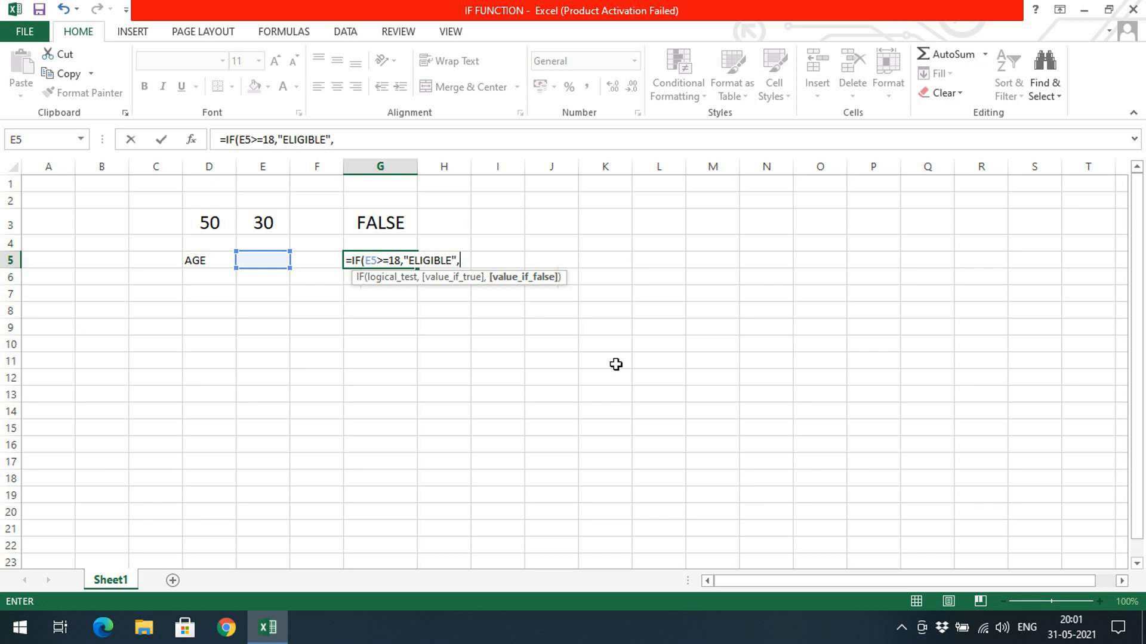
{"action": "type", "text": "\"NOT ELIGIBLE"}
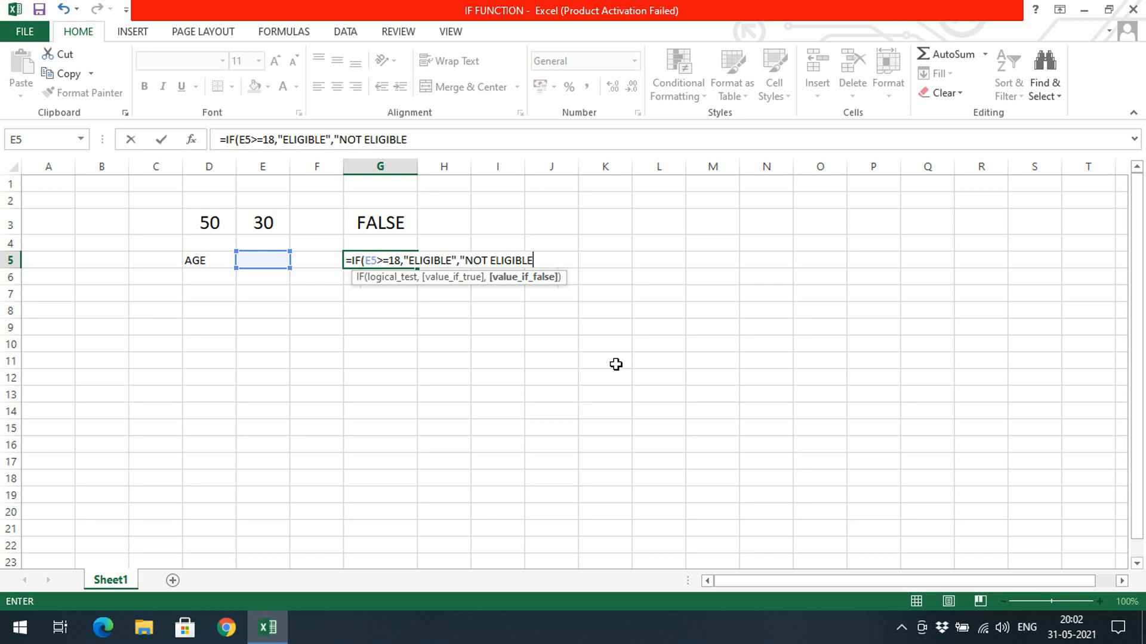
{"action": "type", "text": "'"}
{"action": "key", "text": "BackSpace"}
{"action": "type", "text": "\")"}
{"action": "key", "text": "Return"}
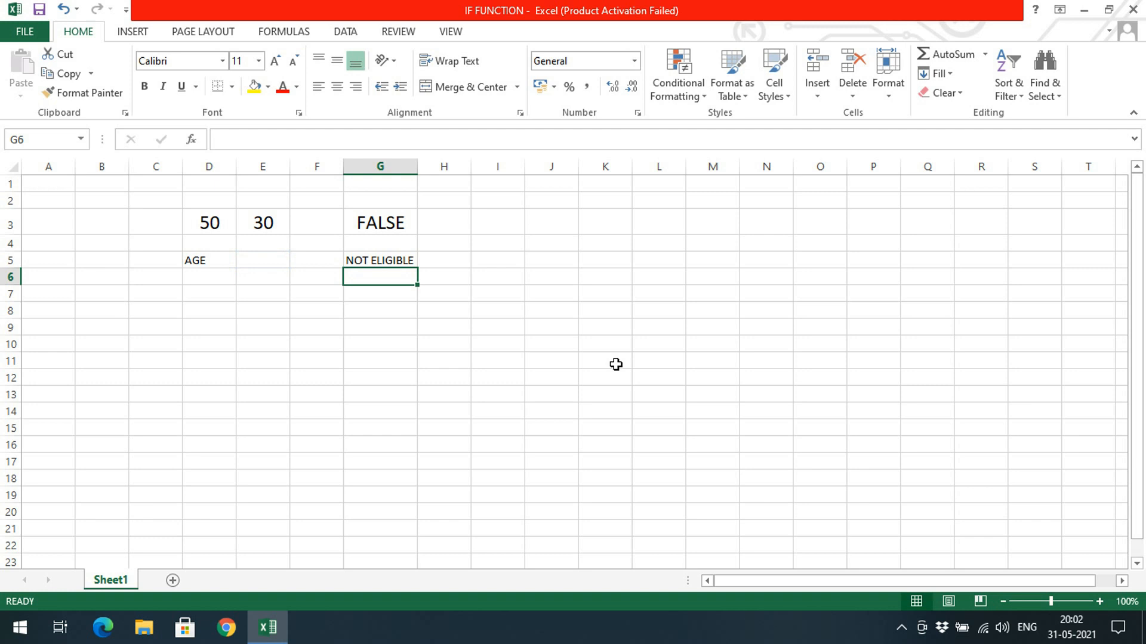
Enter 20 as the age in cell E5.
{"action": "left_click", "coordinate": [276, 261]}
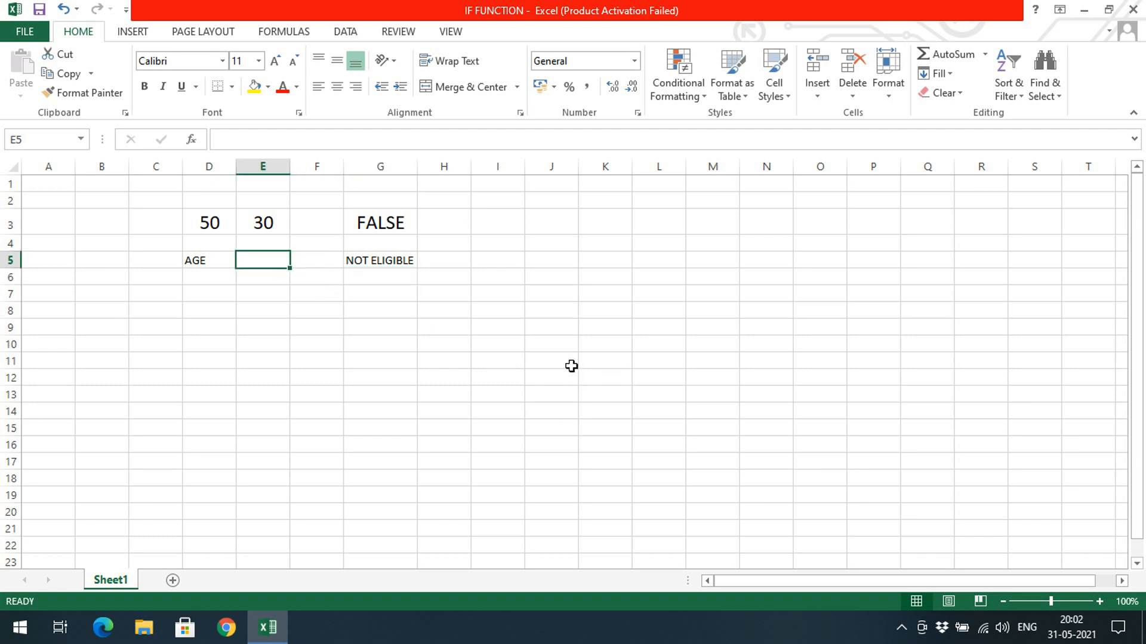
{"action": "type", "text": "2"}
{"action": "key", "text": "Return"}
{"action": "key", "text": "Up"}
{"action": "type", "text": "20"}
{"action": "key", "text": "Return"}
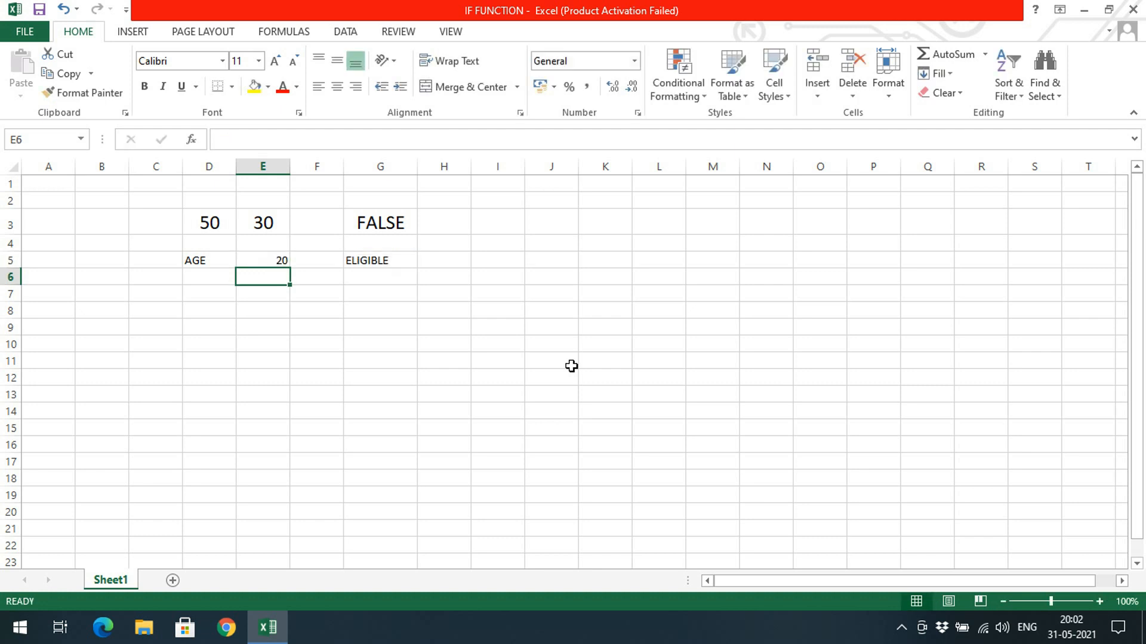
Enlarge the font of the eligibility result in G5 to size 16.
{"action": "left_click", "coordinate": [391, 265]}
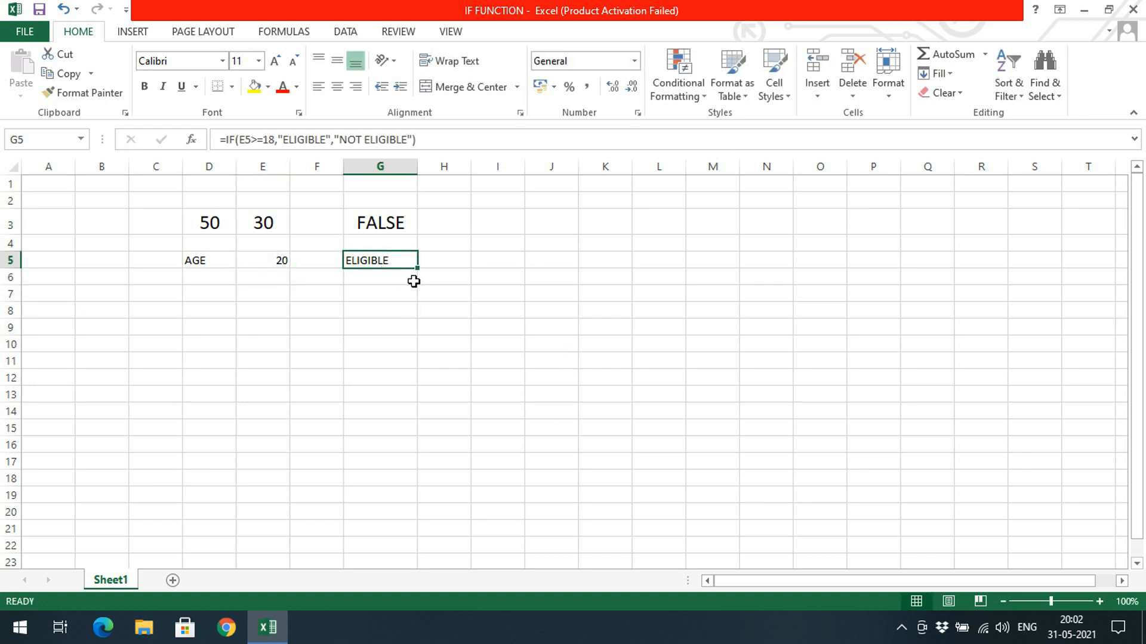
{"action": "left_click", "coordinate": [275, 61]}
{"action": "left_click", "coordinate": [275, 61]}
{"action": "left_click", "coordinate": [275, 61]}
Change the age in E5 to 8 and auto-fit column G to its content.
{"action": "left_click", "coordinate": [268, 266]}
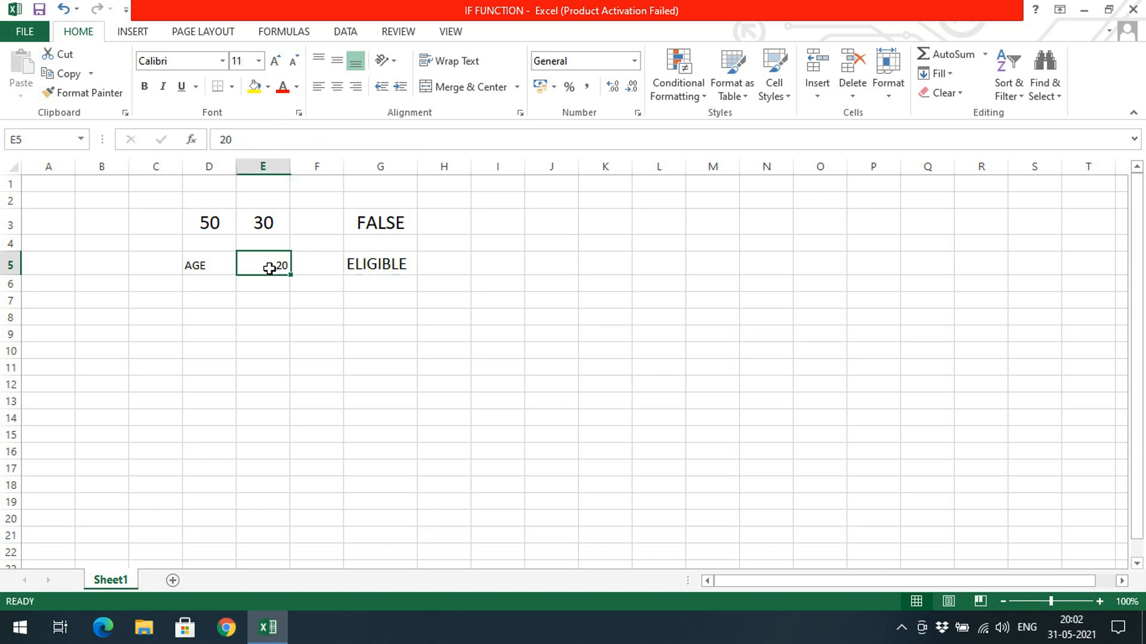
{"action": "type", "text": "8"}
{"action": "key", "text": "Return"}
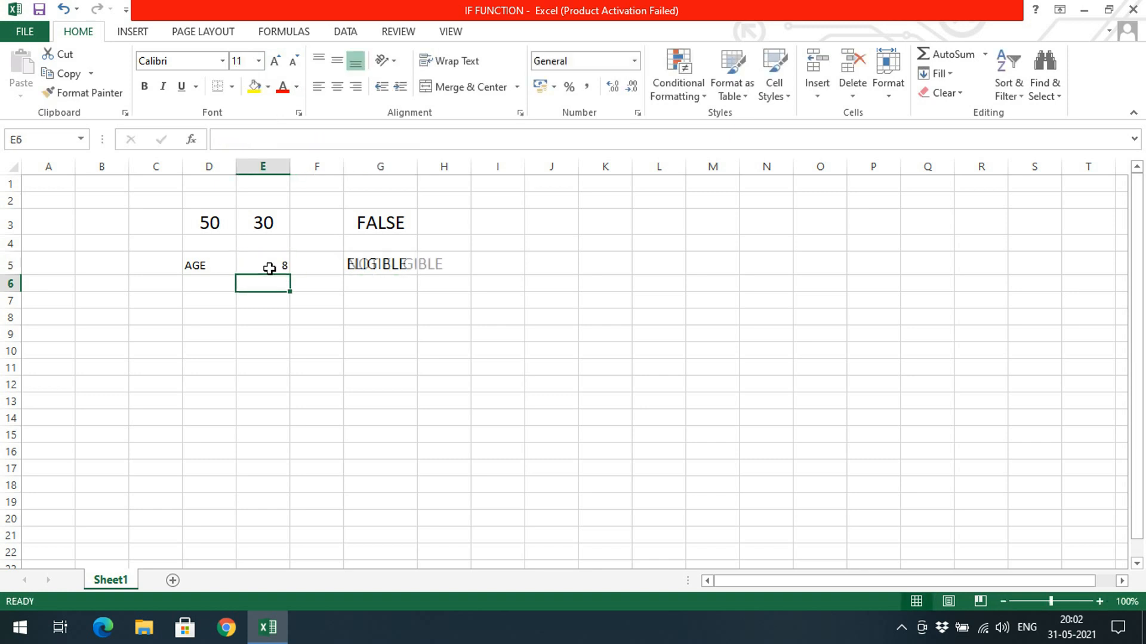
{"action": "double_click", "coordinate": [417, 167]}
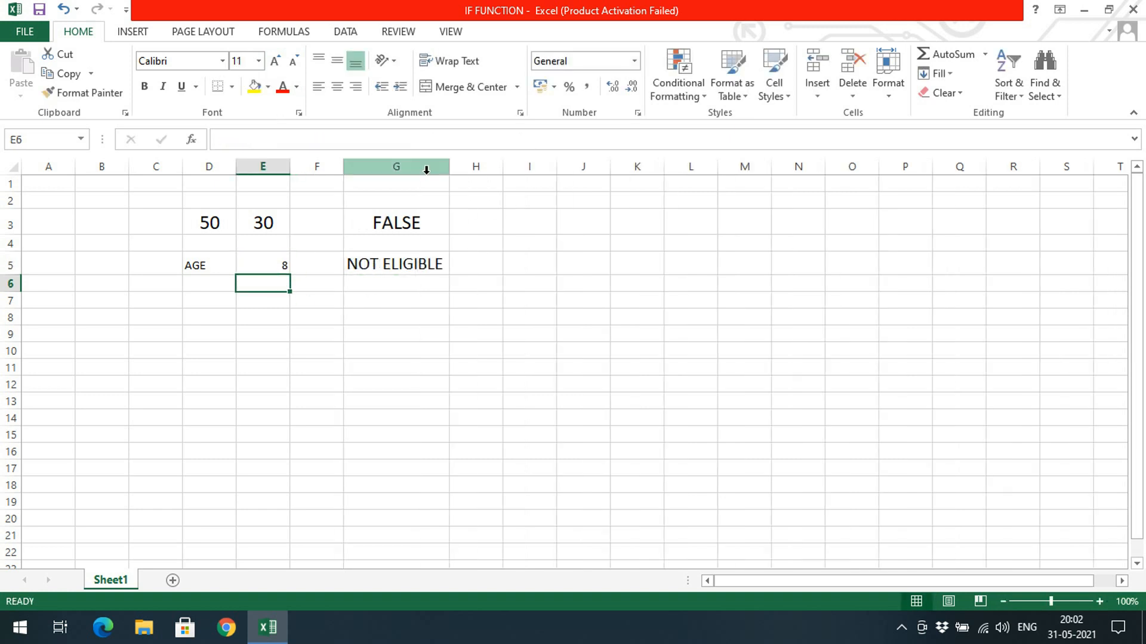
Review the IF formula in G5, going over its logical test and its true and false values.
{"action": "left_click", "coordinate": [411, 286]}
{"action": "left_click", "coordinate": [409, 264]}
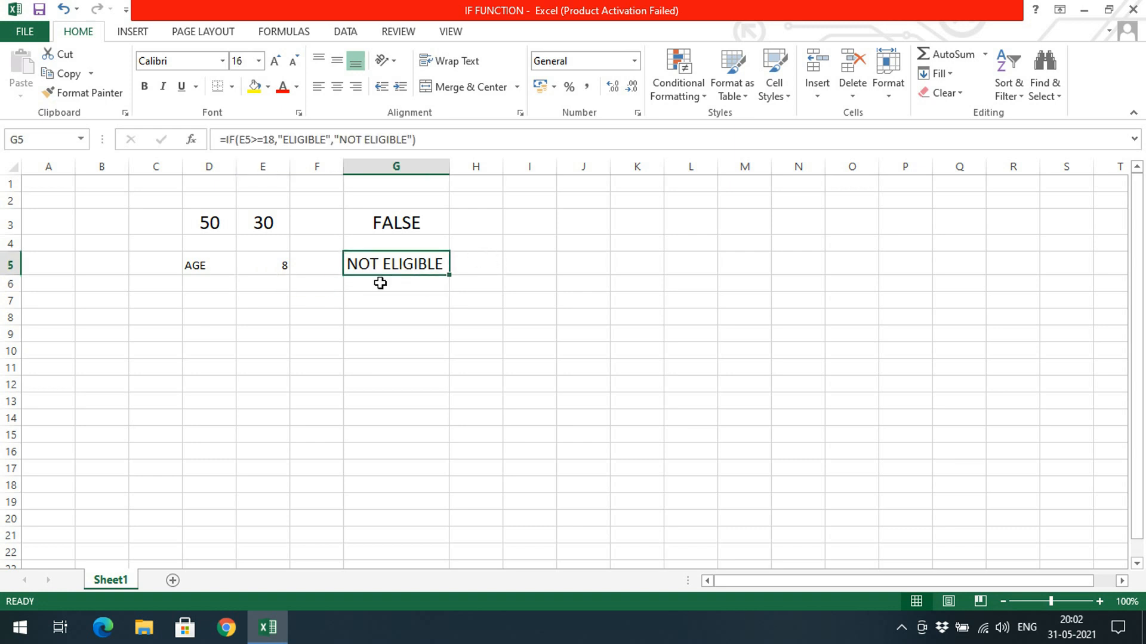
{"action": "left_click", "coordinate": [236, 139]}
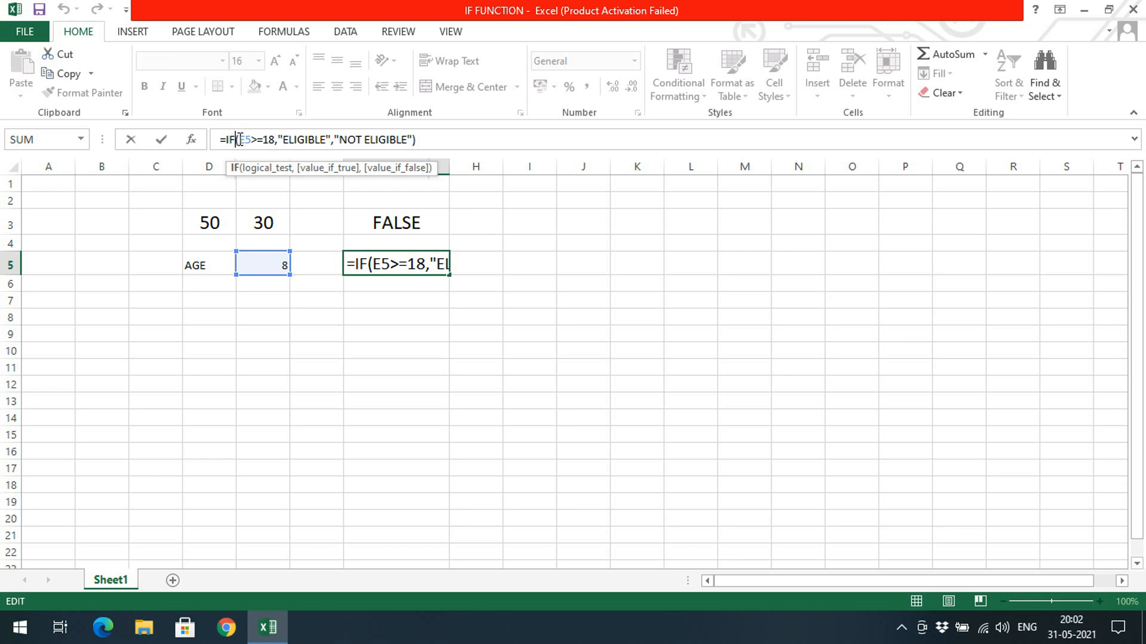
{"action": "double_click", "coordinate": [245, 140]}
{"action": "left_click_drag", "start_coordinate": [260, 140], "coordinate": [416, 139]}
{"action": "left_click", "coordinate": [435, 141]}
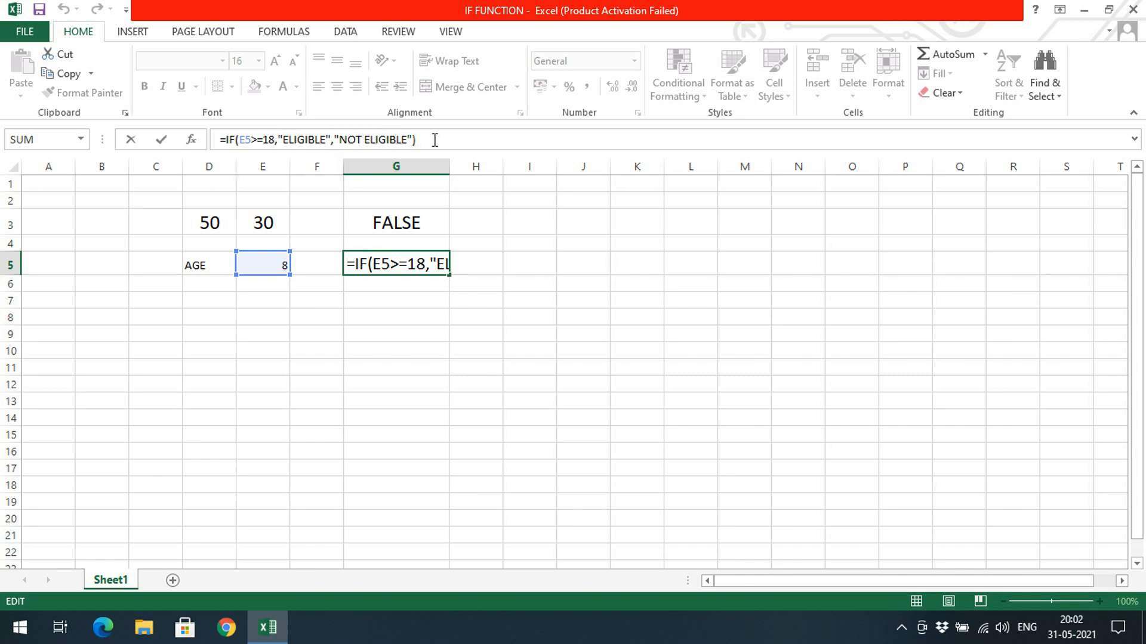
{"action": "left_click", "coordinate": [420, 312]}
{"action": "left_click", "coordinate": [274, 284]}
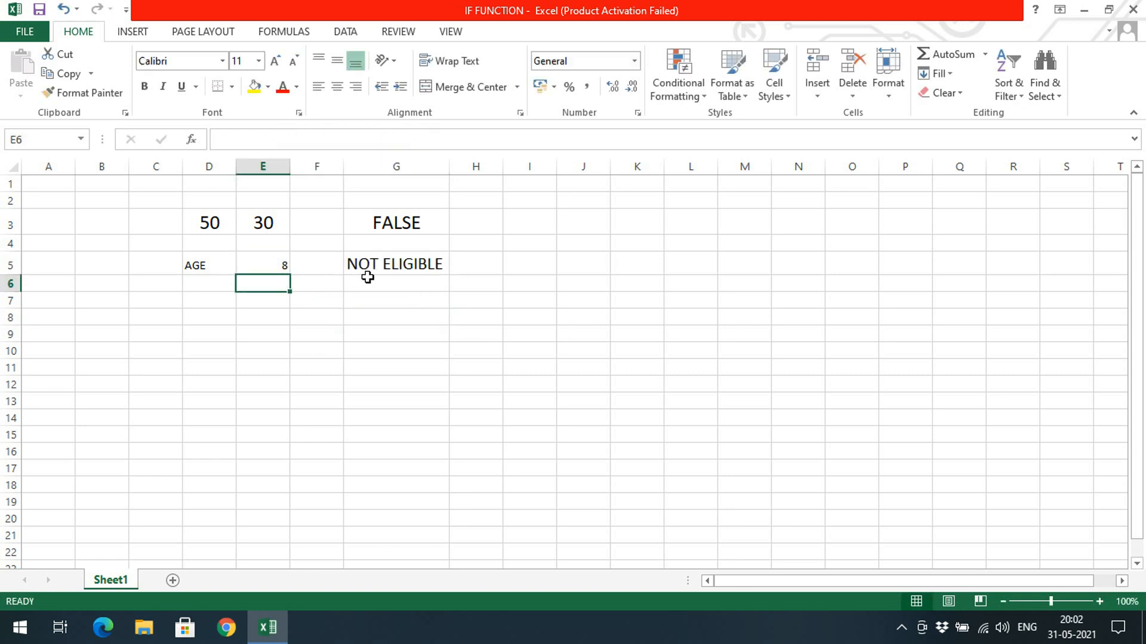
{"action": "left_click", "coordinate": [369, 282]}
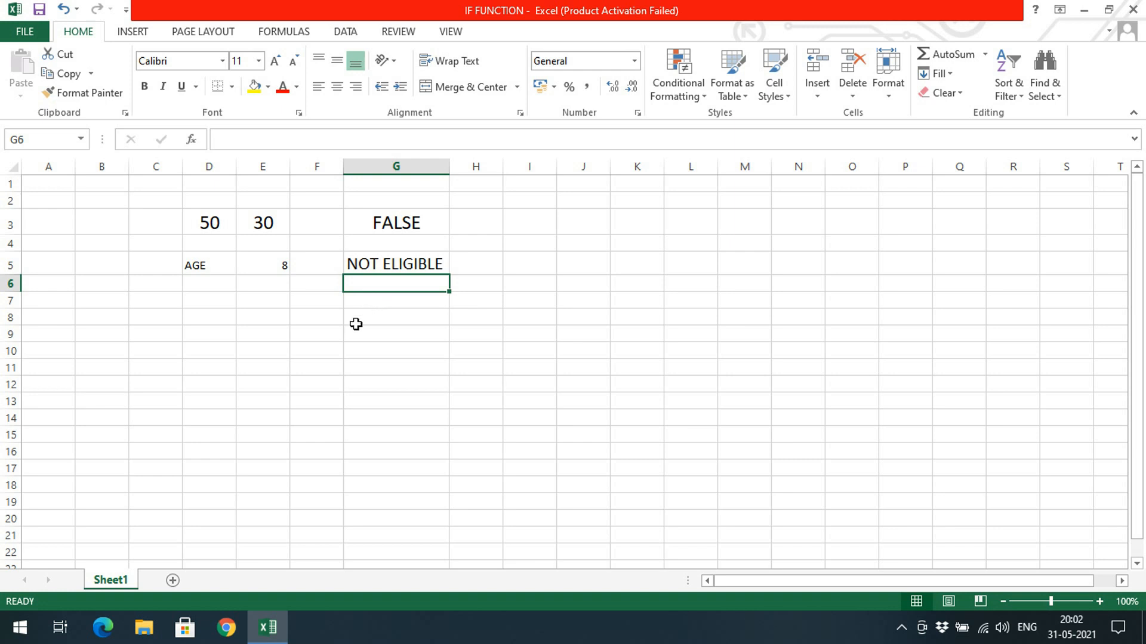
{"action": "left_click", "coordinate": [275, 287]}
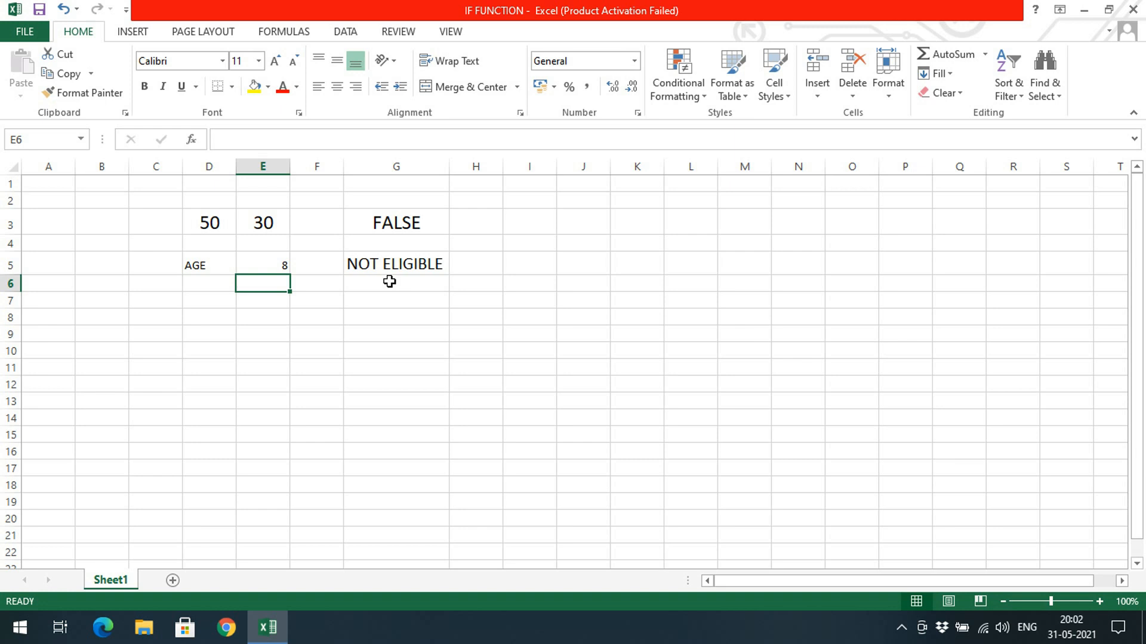
Replace the text results in the G5 IF formula with 1 for true and 0 for false.
{"action": "left_click", "coordinate": [395, 262]}
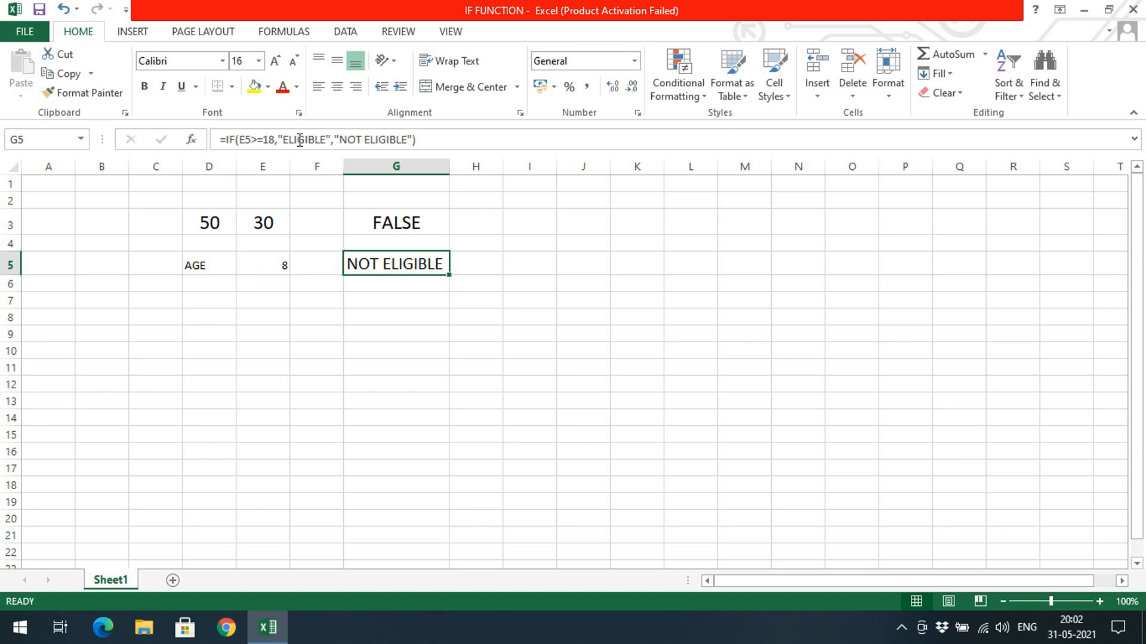
{"action": "left_click_drag", "start_coordinate": [283, 140], "coordinate": [476, 133]}
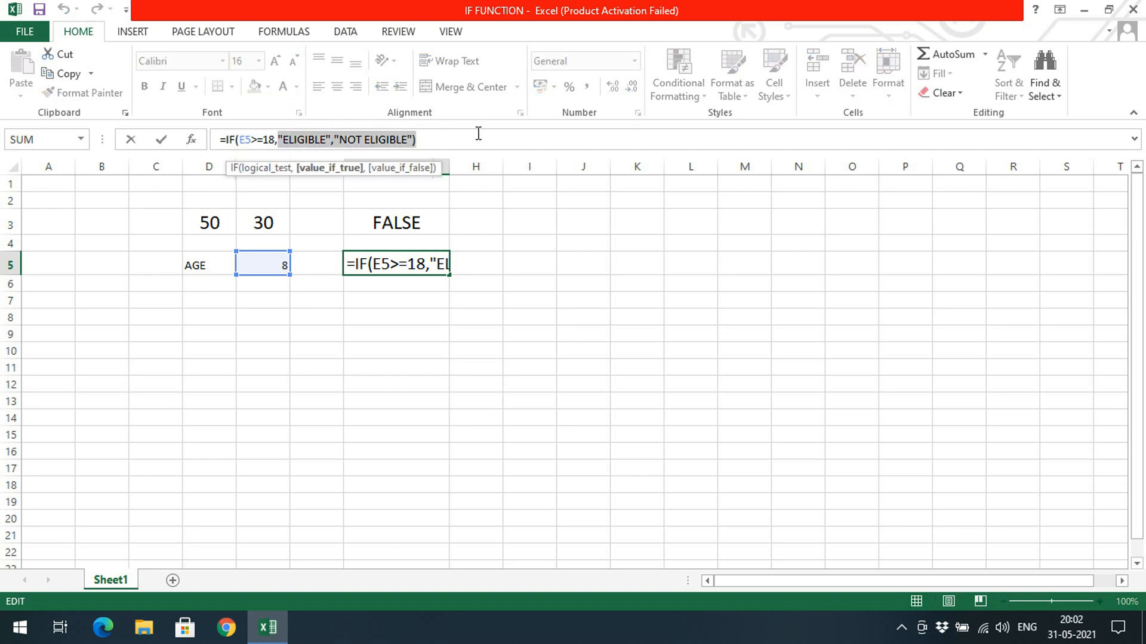
{"action": "type", "text": "18,1,1,"}
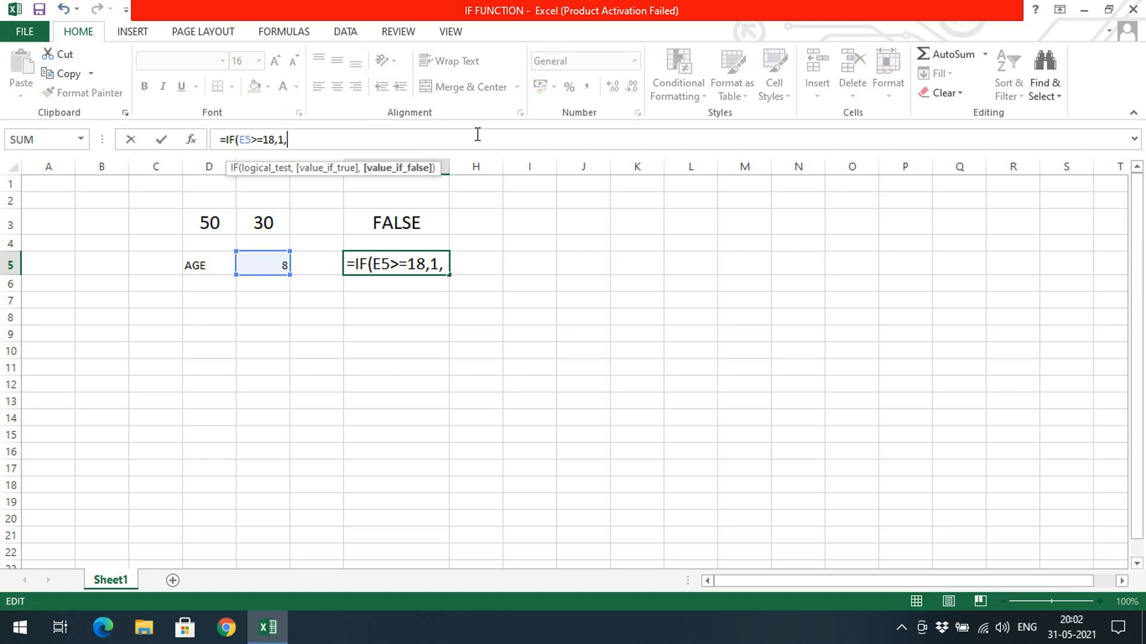
{"action": "type", "text": "0)"}
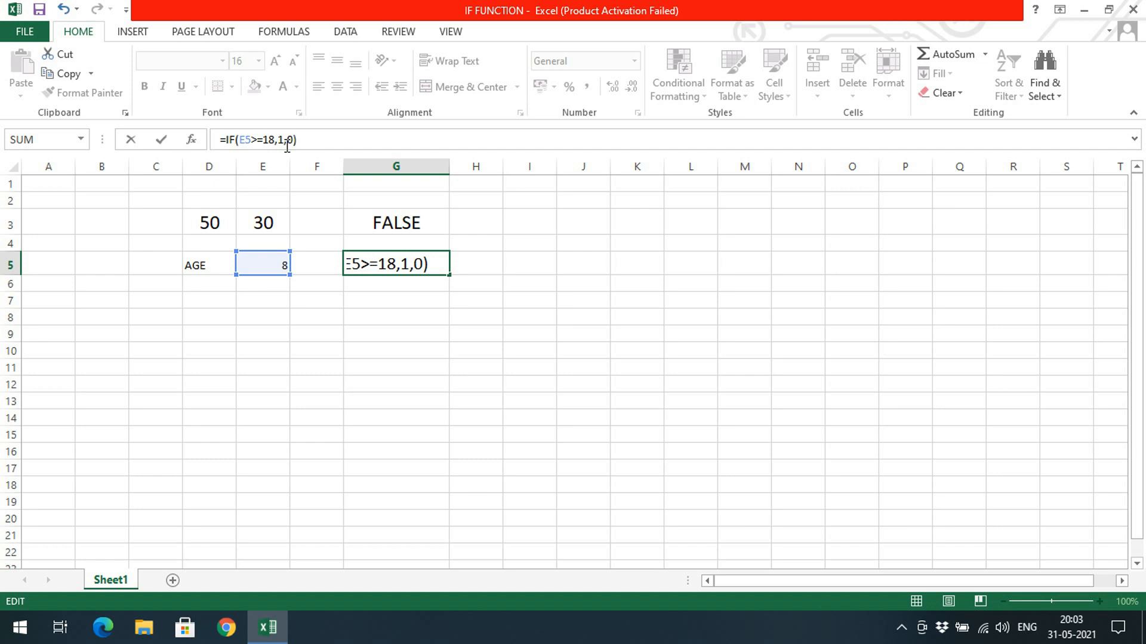
{"action": "key", "text": "Return"}
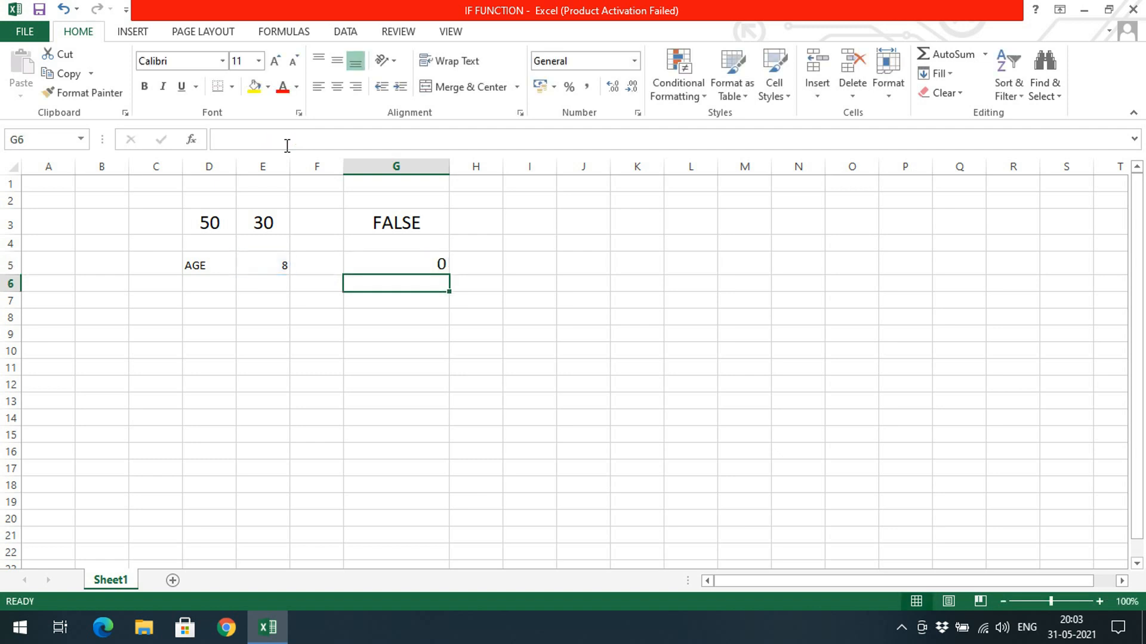
Set the age in E5 to 20.
{"action": "left_click", "coordinate": [279, 258]}
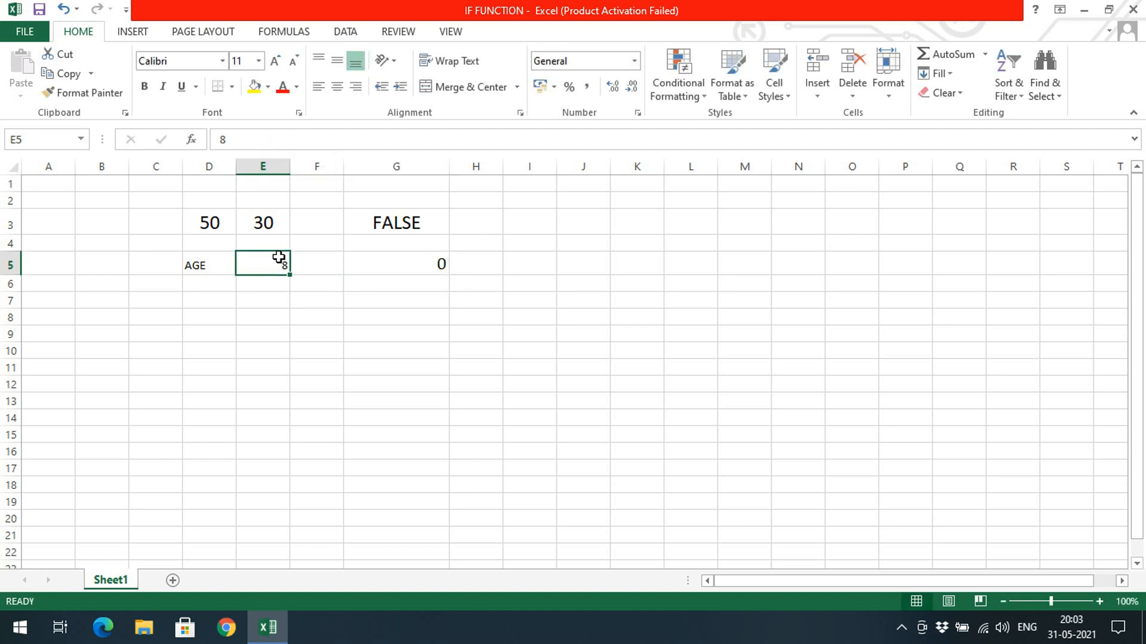
{"action": "type", "text": "20"}
{"action": "key", "text": "Return"}
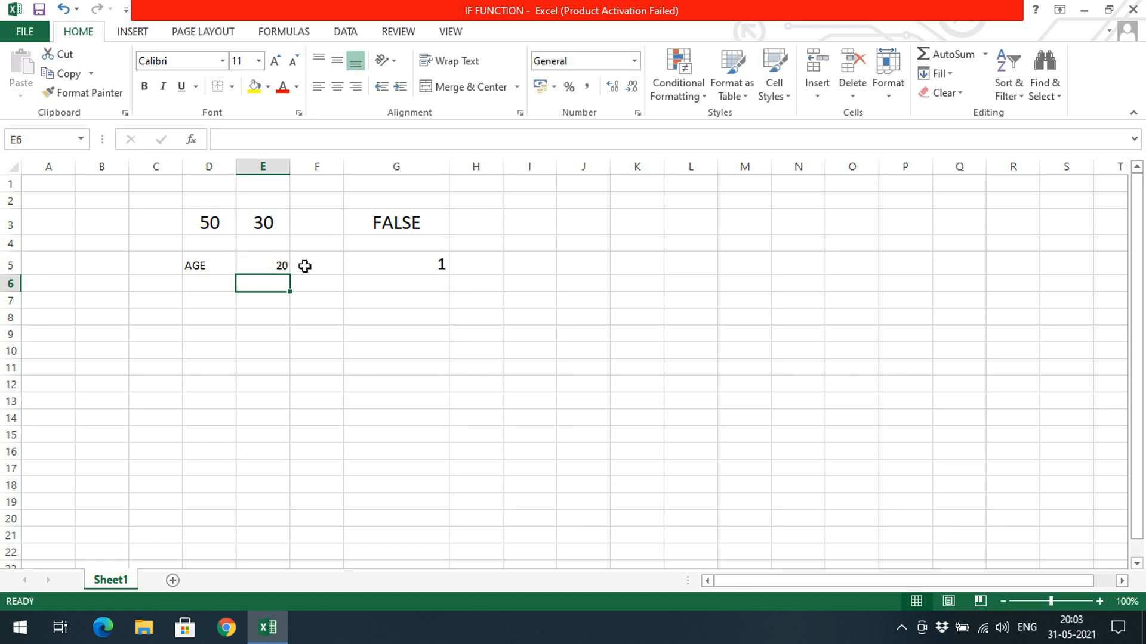
Review the IF formula in G5 alongside the comparison formula in G3.
{"action": "left_click", "coordinate": [409, 279]}
{"action": "left_click", "coordinate": [409, 263]}
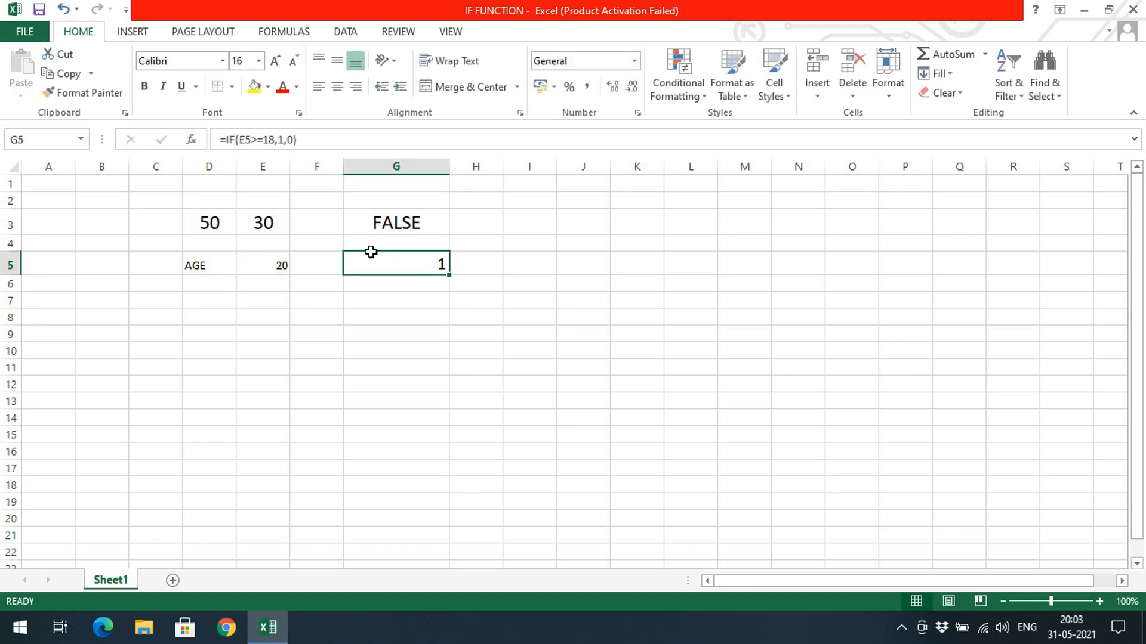
{"action": "left_click", "coordinate": [407, 228]}
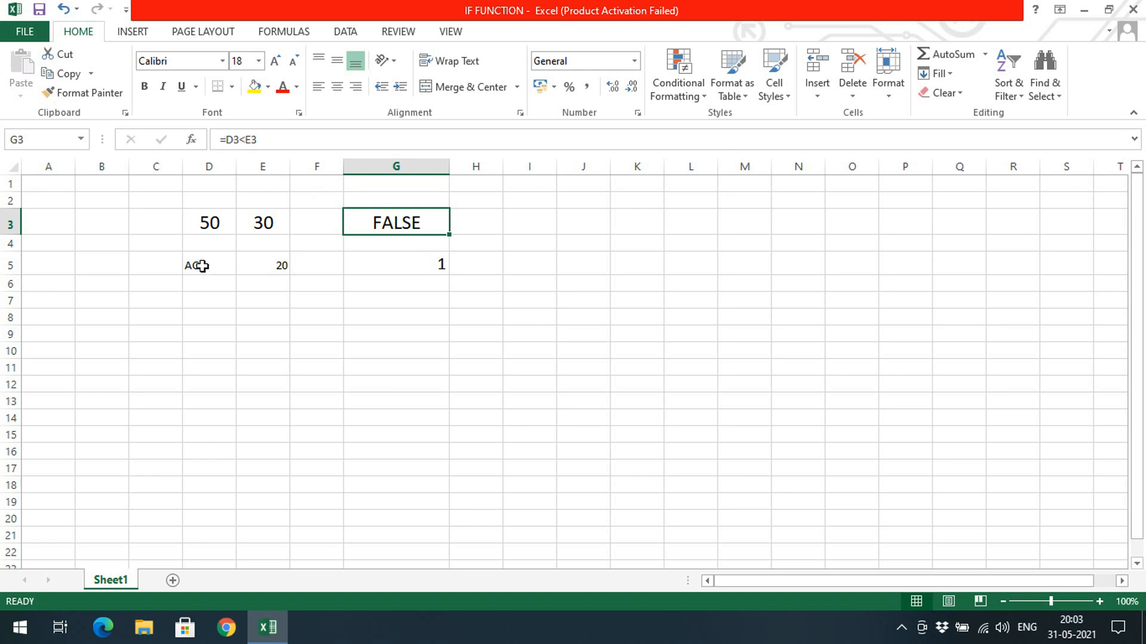
{"action": "left_click", "coordinate": [361, 272]}
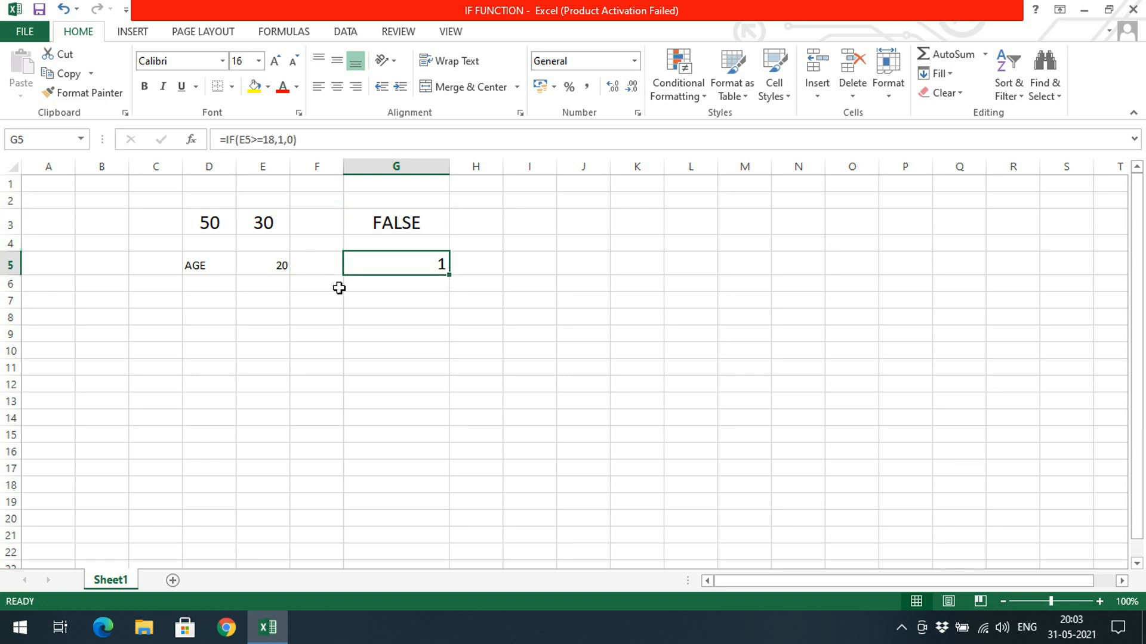
{"action": "left_click", "coordinate": [337, 289]}
{"action": "left_click", "coordinate": [417, 284]}
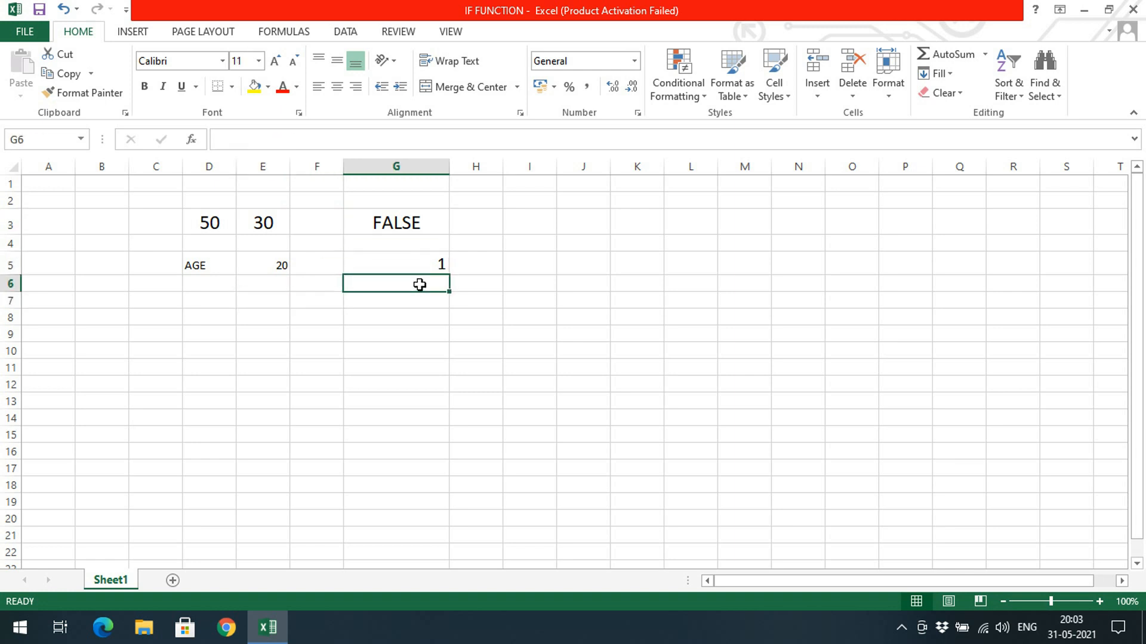
Enter the label PERECNTAGE in cell D7 and auto-fit column D to its content.
{"action": "left_click", "coordinate": [233, 304]}
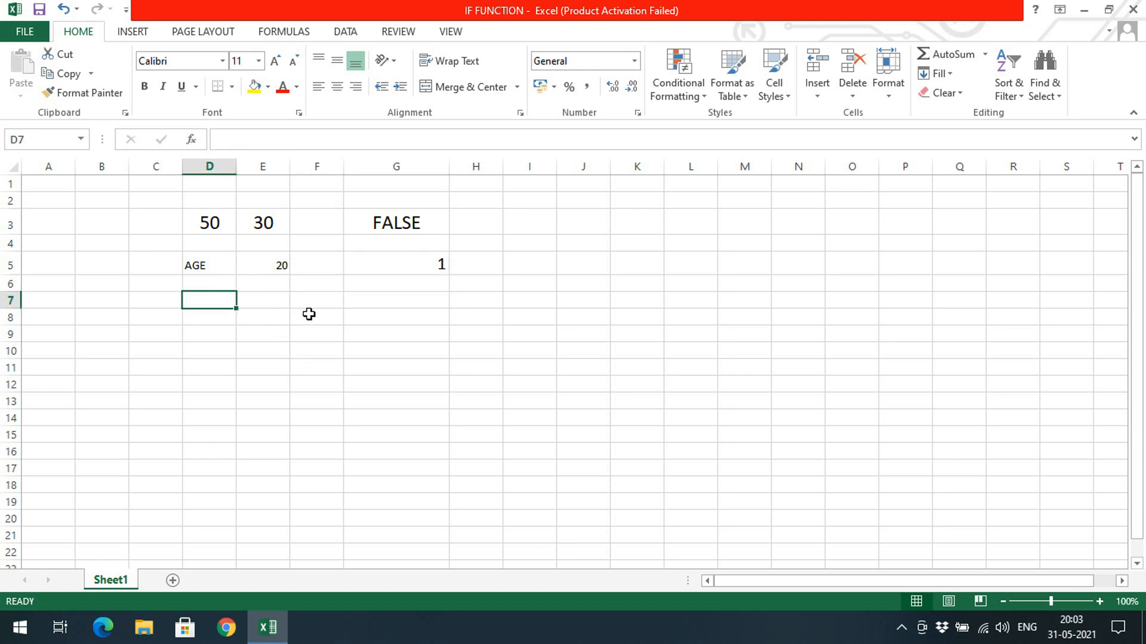
{"action": "type", "text": "PE"}
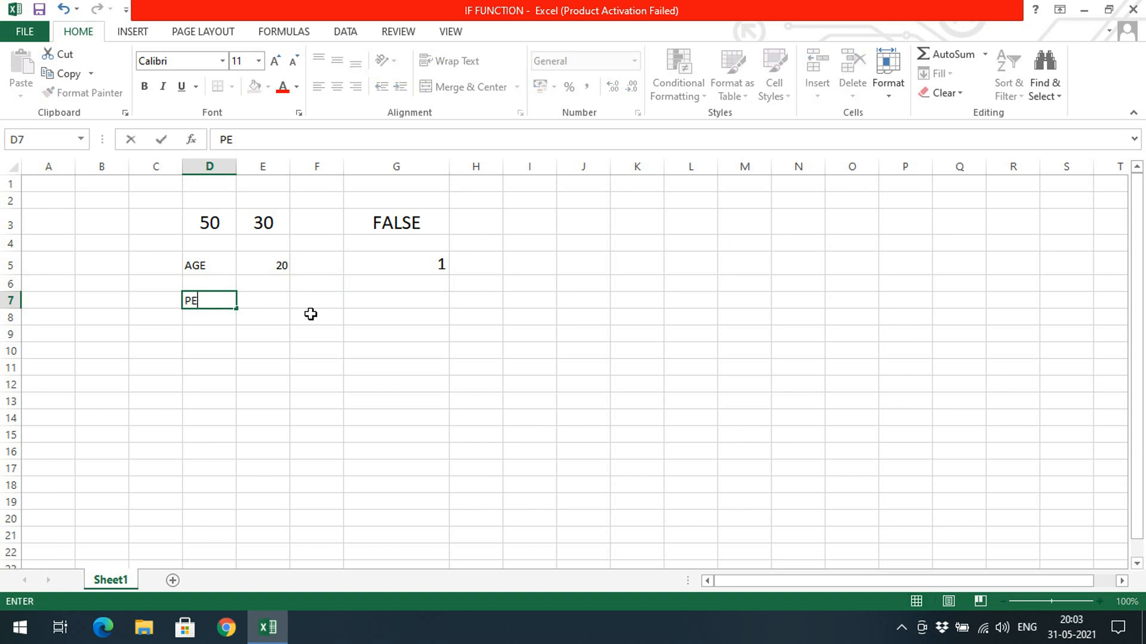
{"action": "type", "text": "RECNTAGE"}
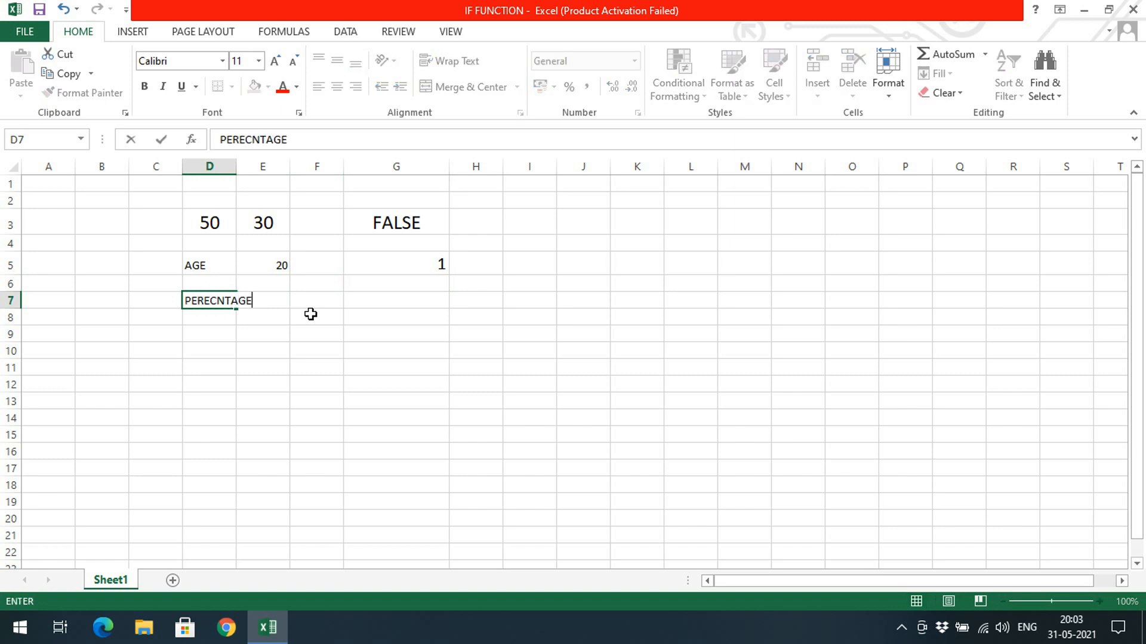
{"action": "key", "text": "Tab"}
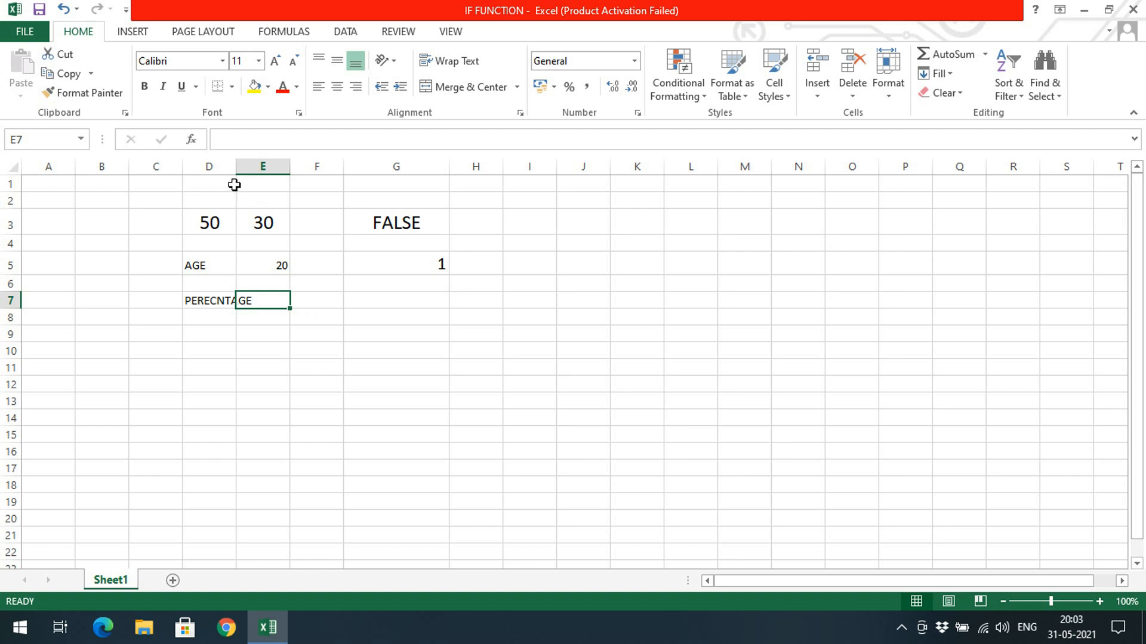
{"action": "double_click", "coordinate": [235, 166]}
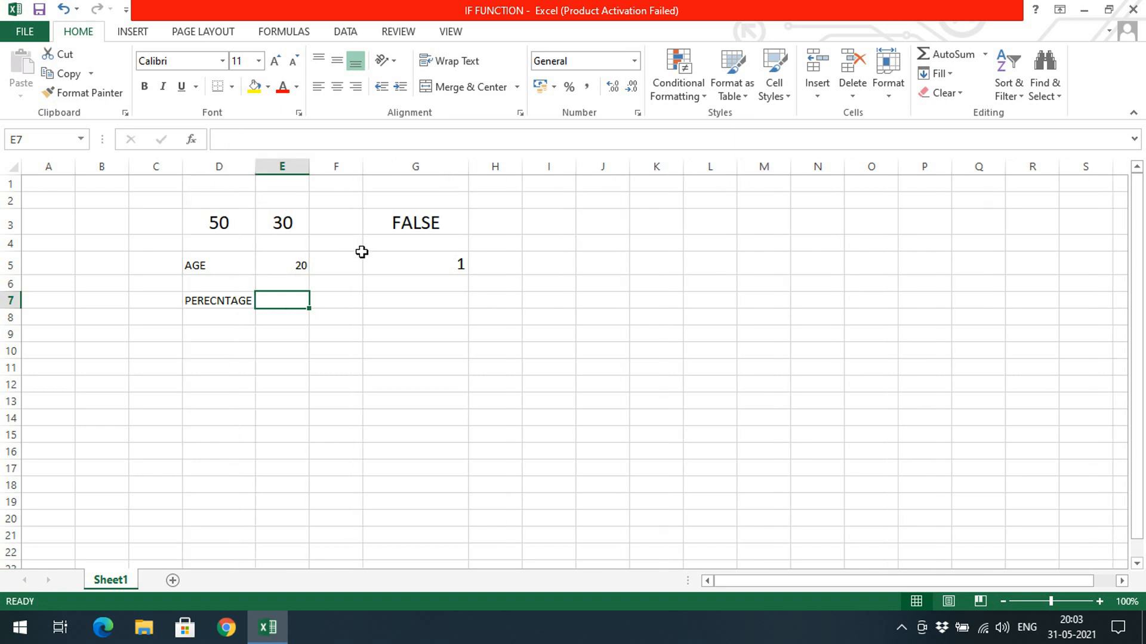
Begin an IF formula in cell G7 with the logical test E7>40.
{"action": "left_click", "coordinate": [396, 304]}
{"action": "type", "text": "="}
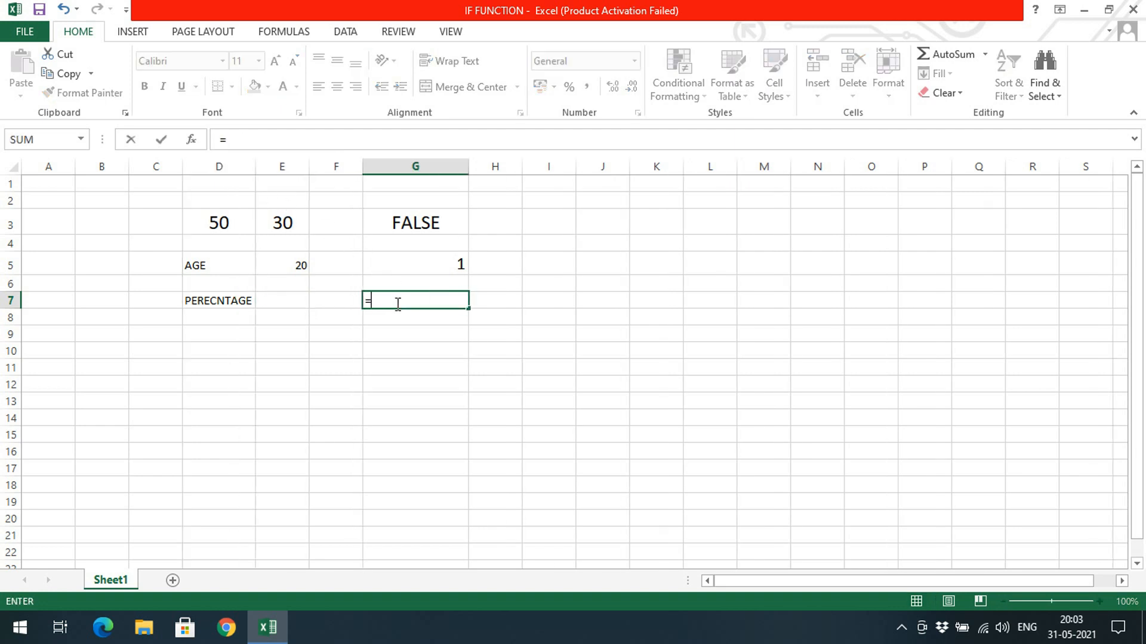
{"action": "type", "text": "IF("}
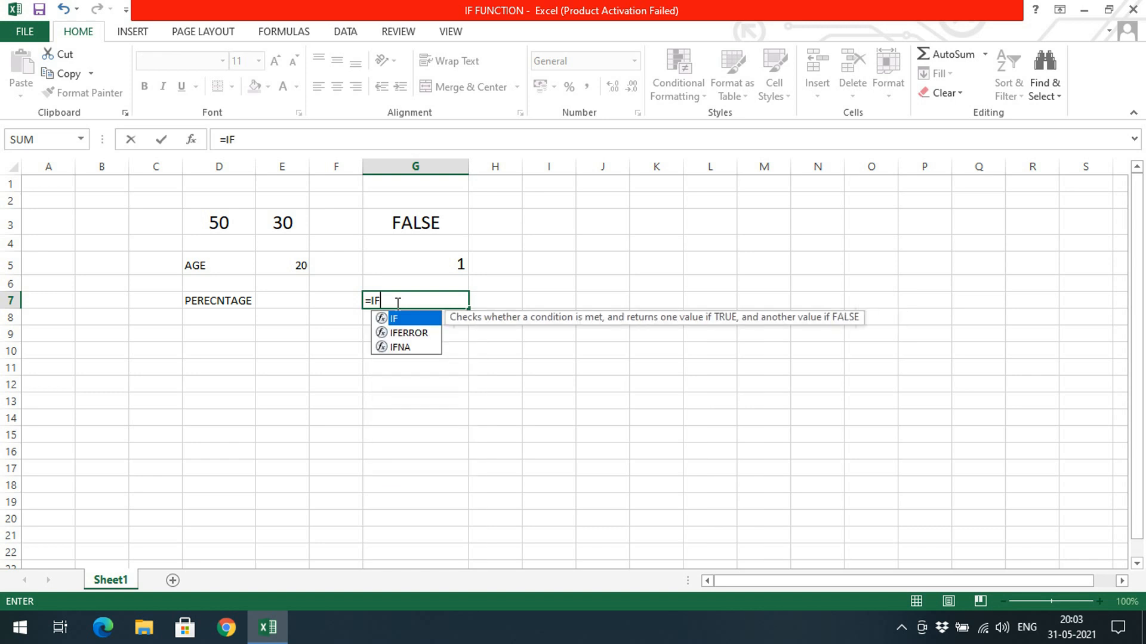
{"action": "left_click", "coordinate": [297, 301]}
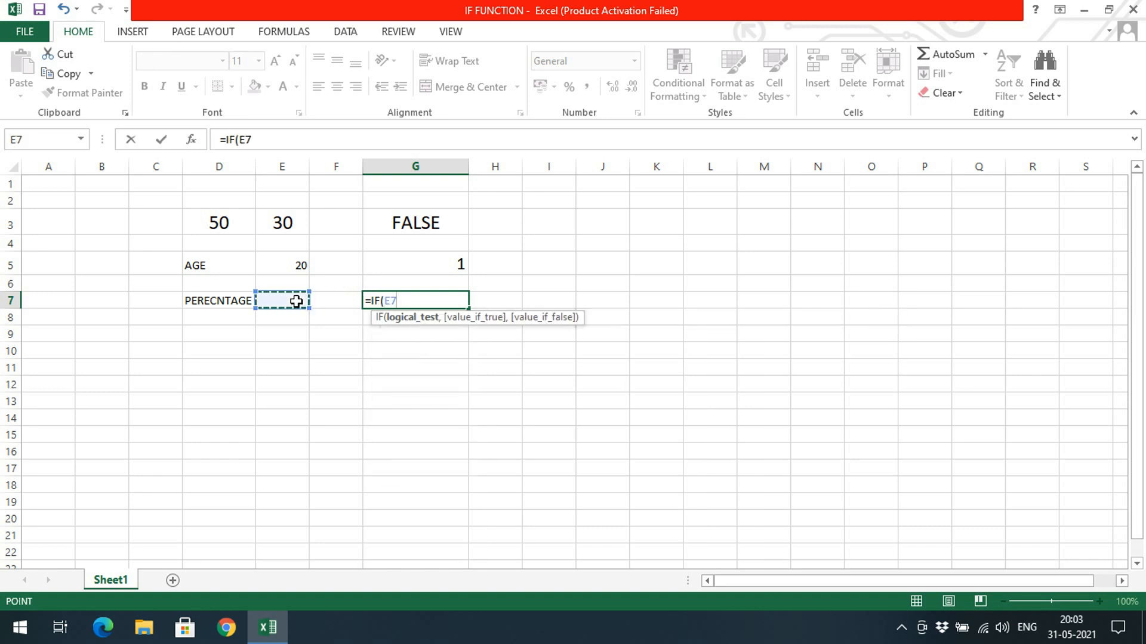
{"action": "type", "text": ">40,"}
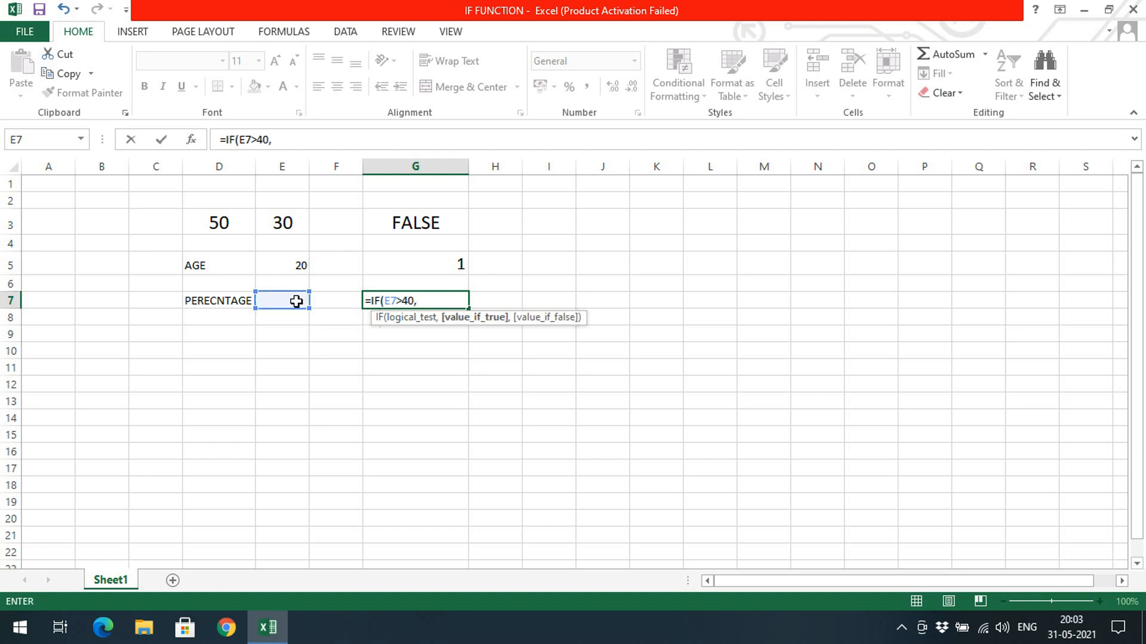
{"action": "type", "text": "\"PASS\",\""}
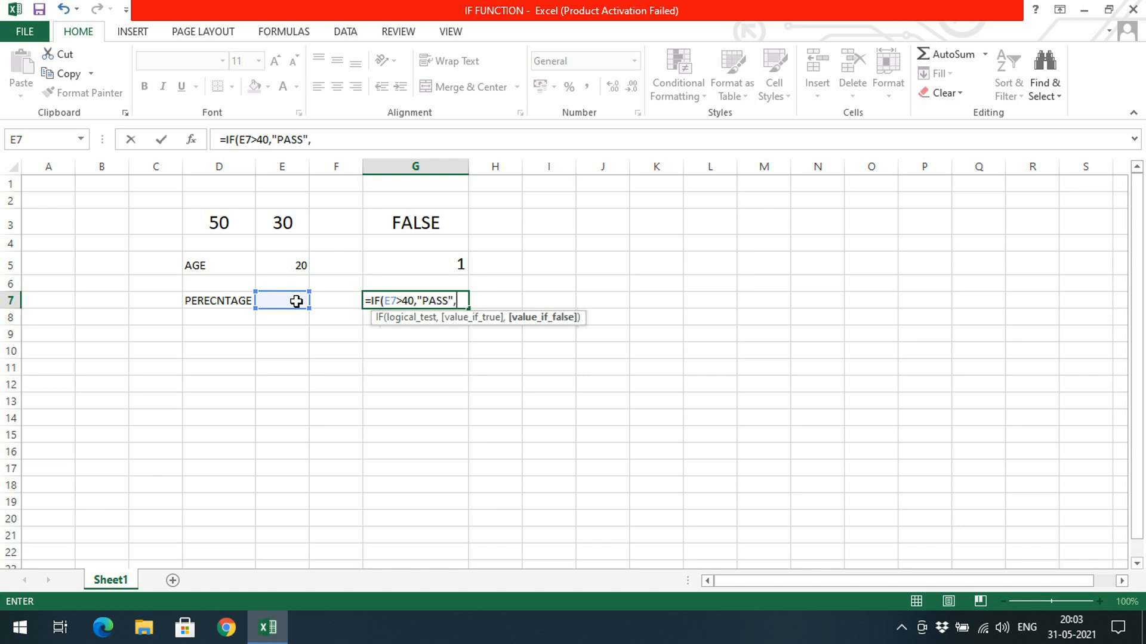
{"action": "type", "text": "FAIL\")"}
Complete the G7 IF formula with "PASS" as the true value and "FAIL" as the false value.
{"action": "key", "text": "Return"}
Test the pass/fail formula by entering 50 and then 40 as the percentage in cell E7.
{"action": "left_click", "coordinate": [297, 301]}
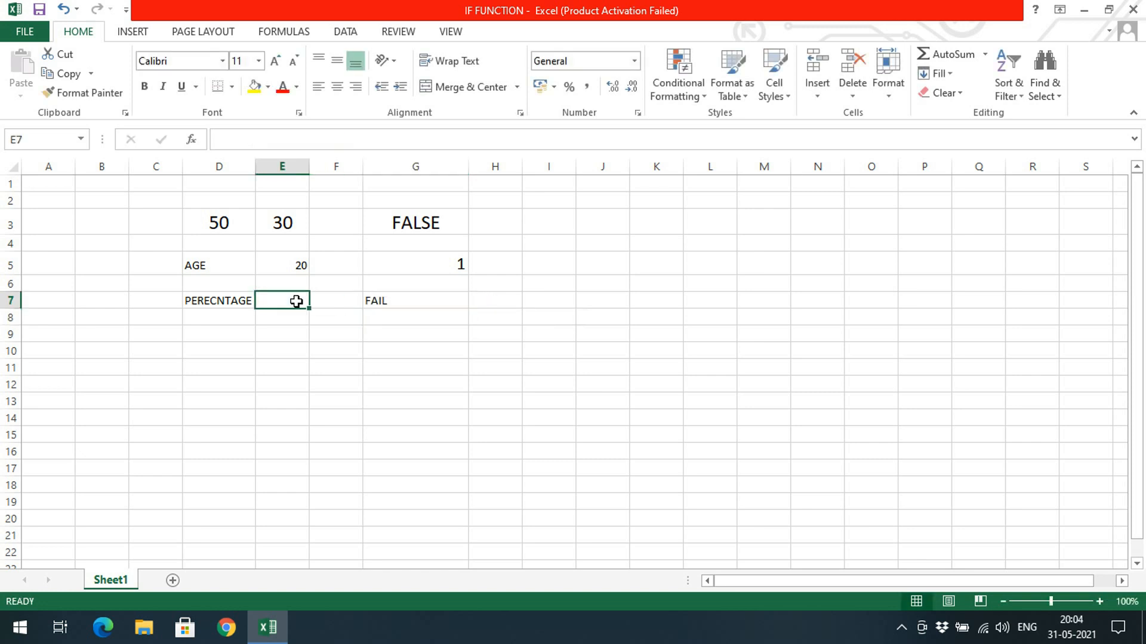
{"action": "type", "text": "90"}
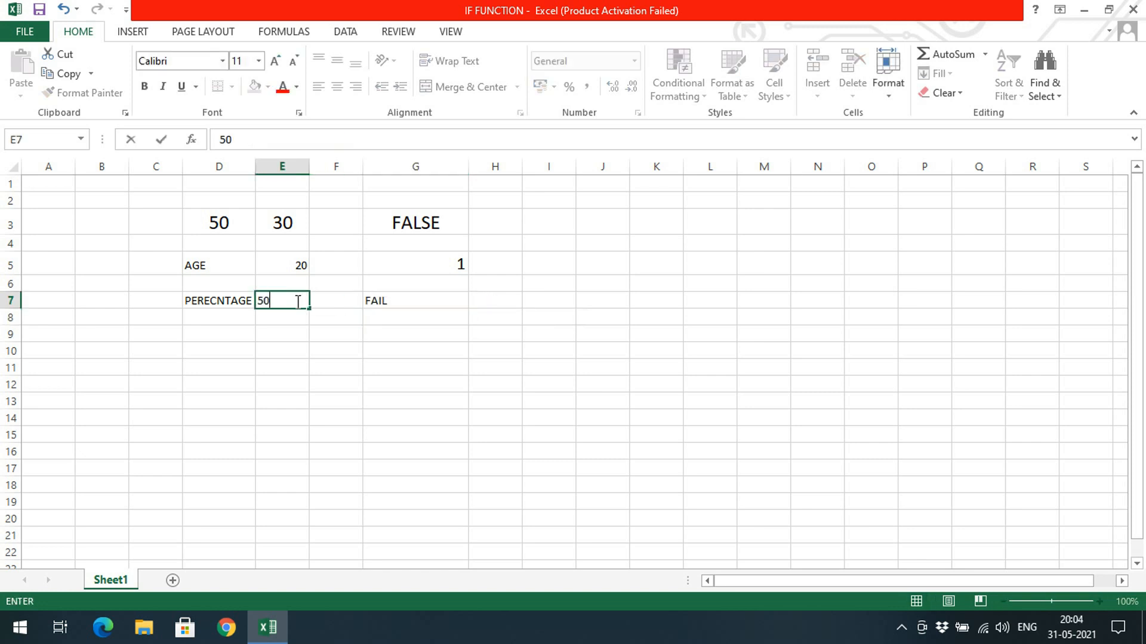
{"action": "key", "text": "Return"}
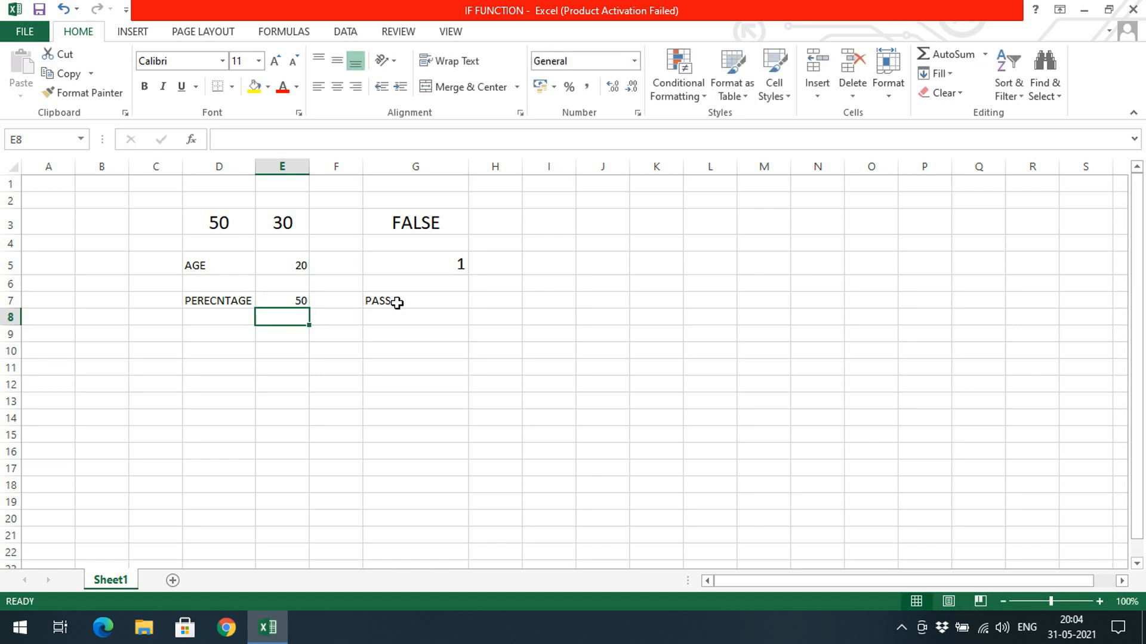
{"action": "left_click", "coordinate": [293, 298]}
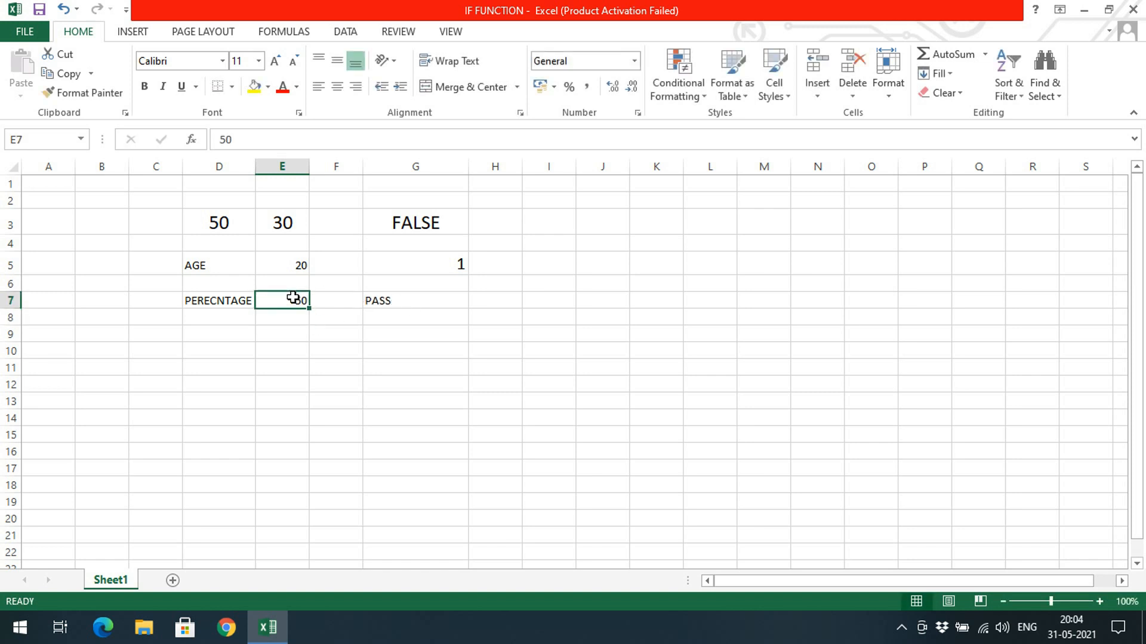
{"action": "type", "text": "40"}
{"action": "key", "text": "Return"}
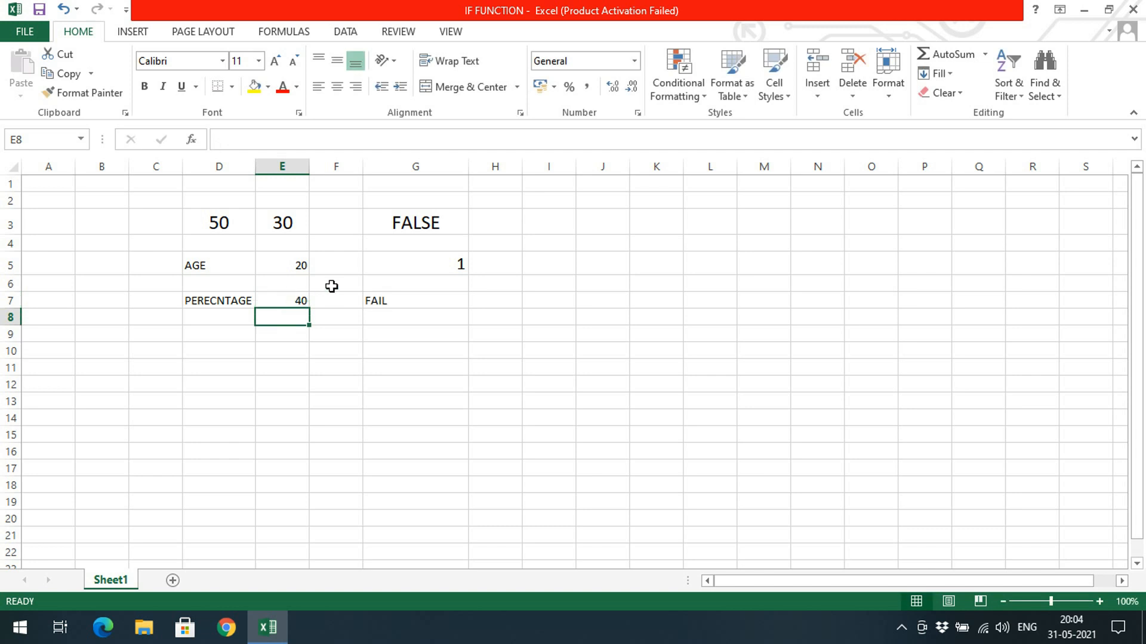
Review the formulas in G7, G3 and G5, opening the G5 IF formula to examine its arguments.
{"action": "left_click", "coordinate": [378, 303]}
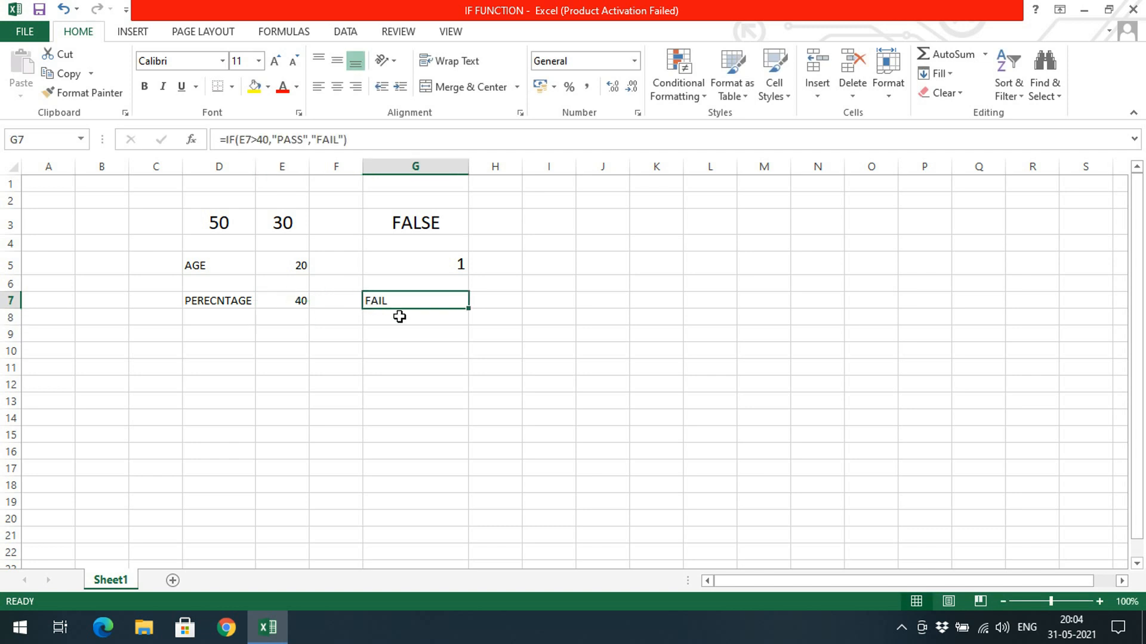
{"action": "left_click", "coordinate": [410, 225]}
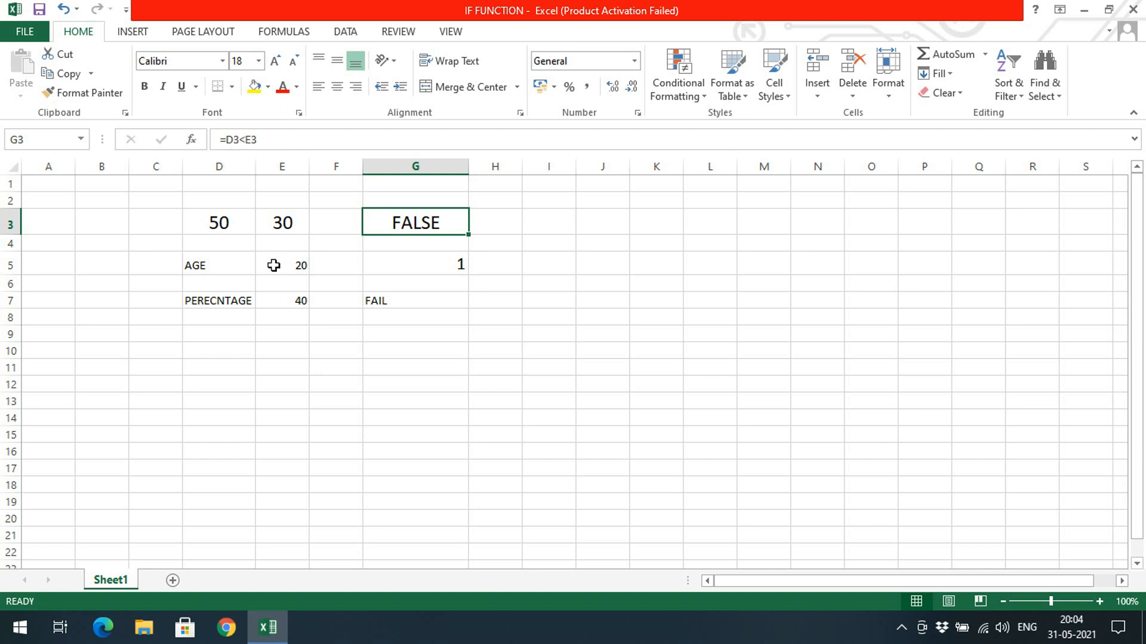
{"action": "left_click", "coordinate": [427, 264]}
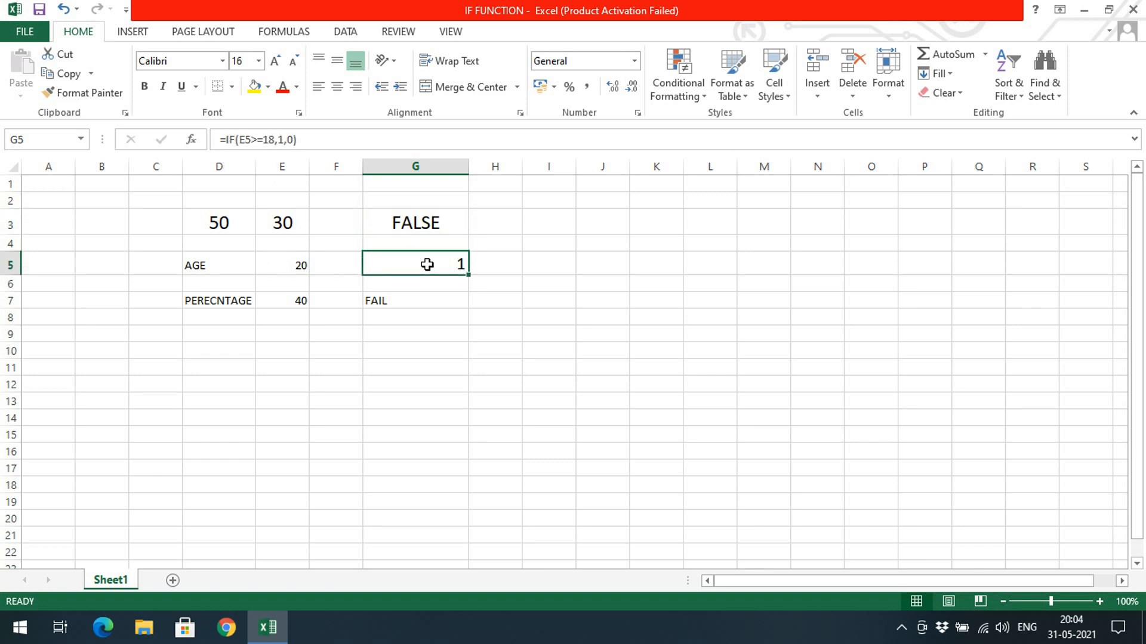
{"action": "left_click", "coordinate": [292, 141]}
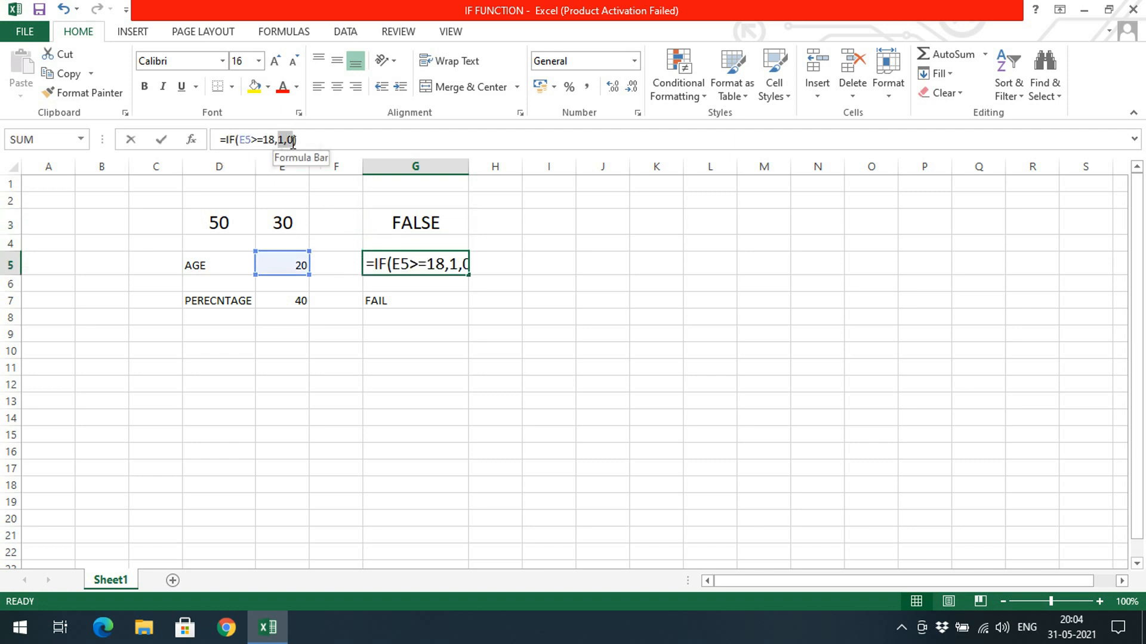
{"action": "double_click", "coordinate": [375, 265]}
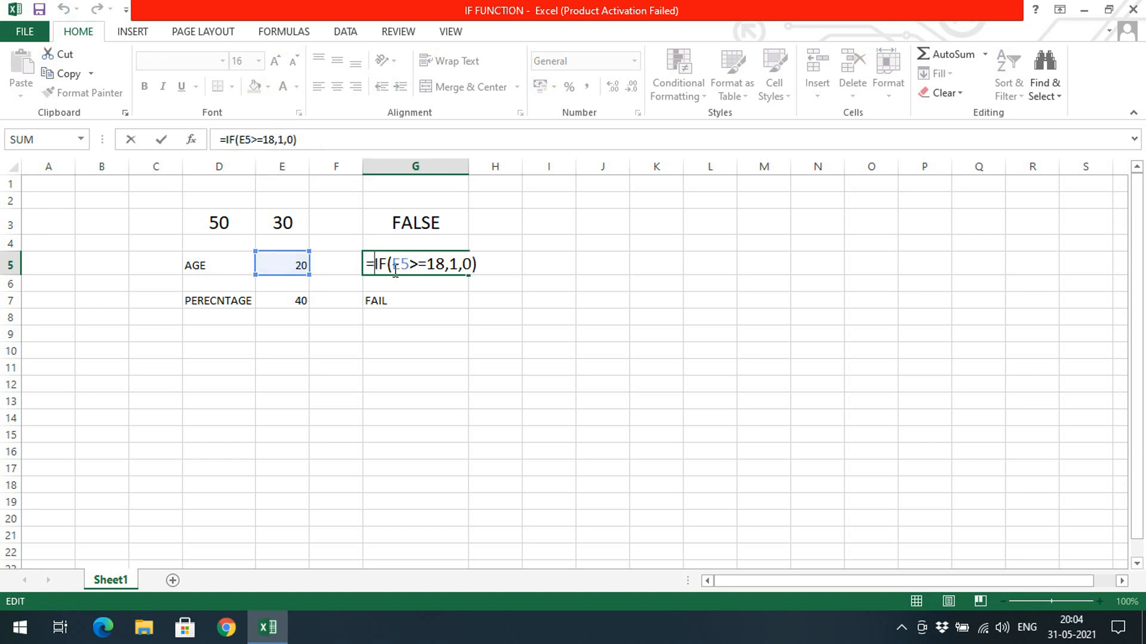